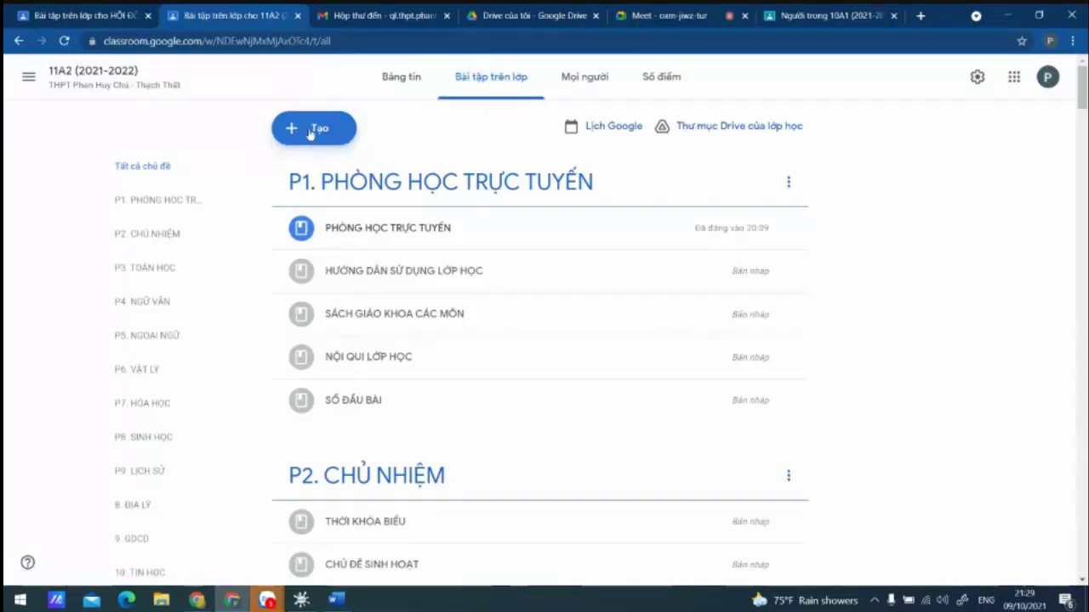
- Create a new assignment (Bài tập) in class 11A2 titled "Bài tập ĐS 10. Mệnh đề và tập hợp"
click(312, 132)
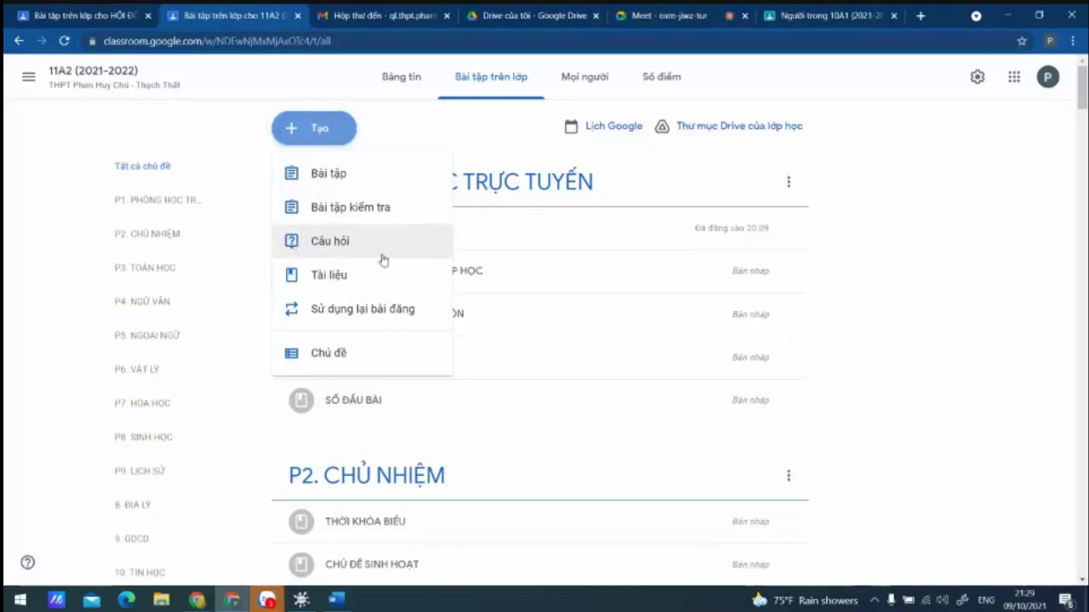
click(336, 178)
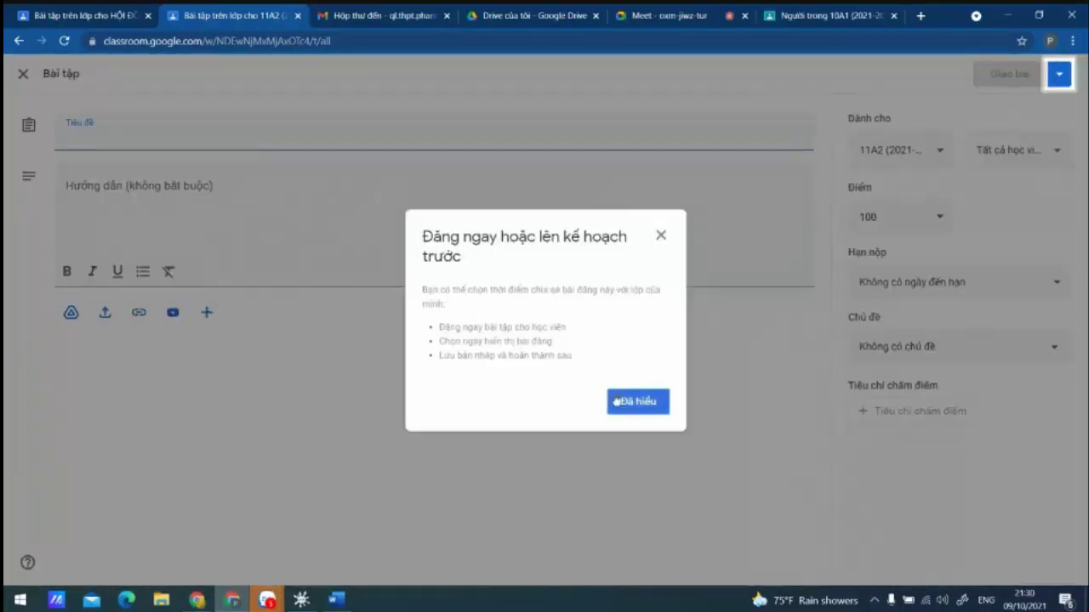
click(637, 412)
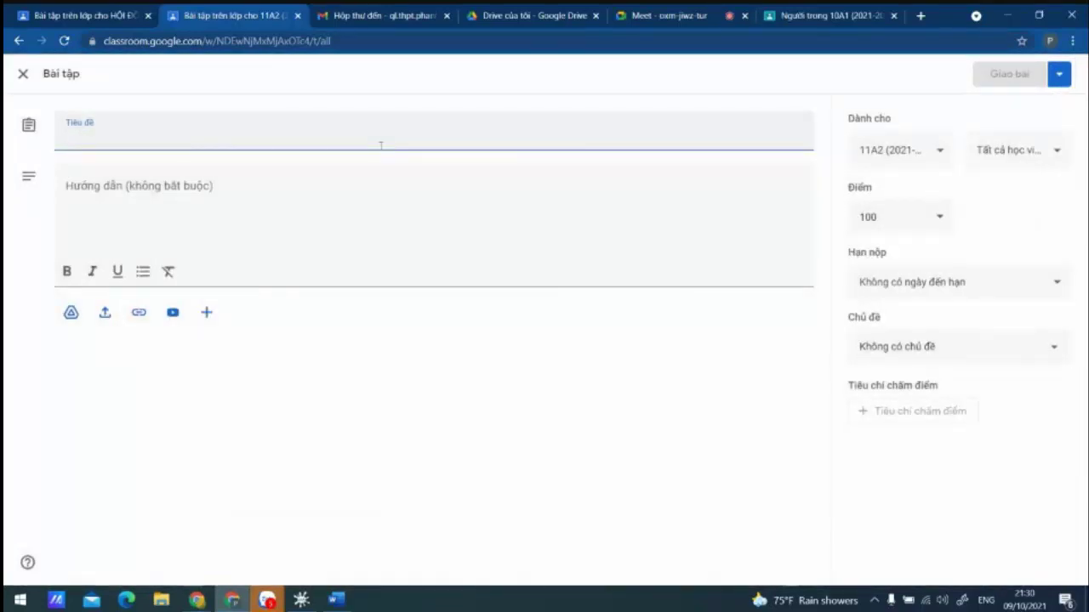
text(Bài tập D)
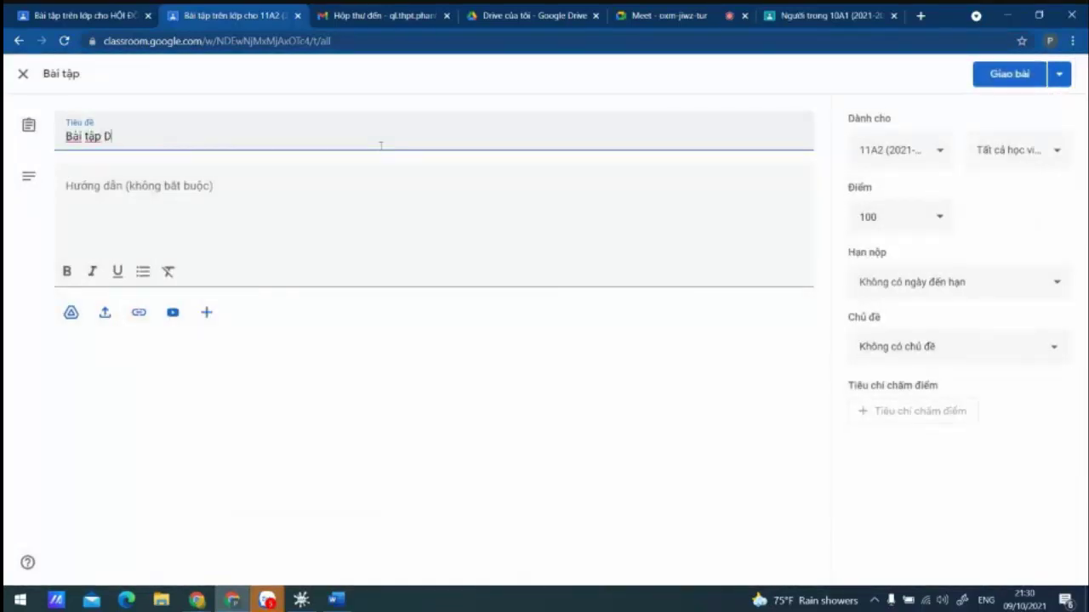
text(S 10, M)
text(eệnh đề và t)
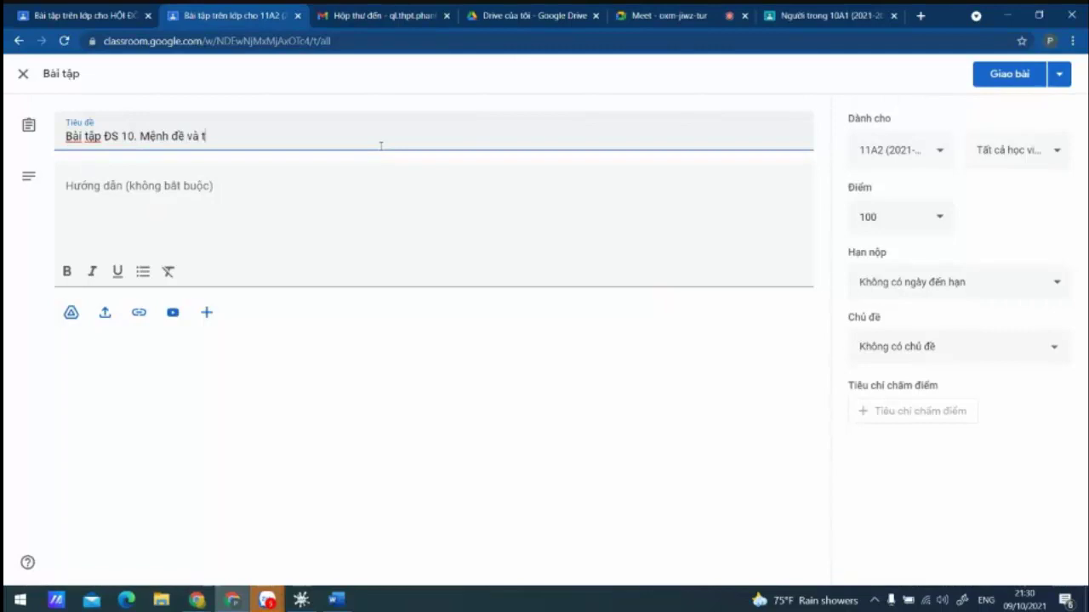
text(ập hợp)
- Enter "- Hướng dẫn chi ở đây, càng chi tiết càng tốt" as the first line of the assignment's instructions
key(Tab)
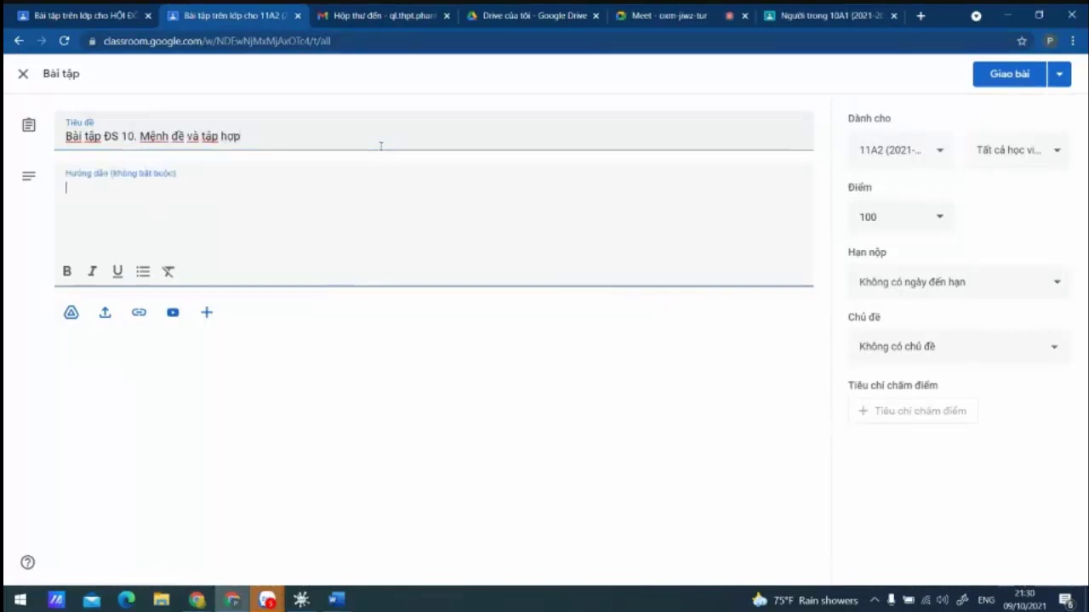
text(-)
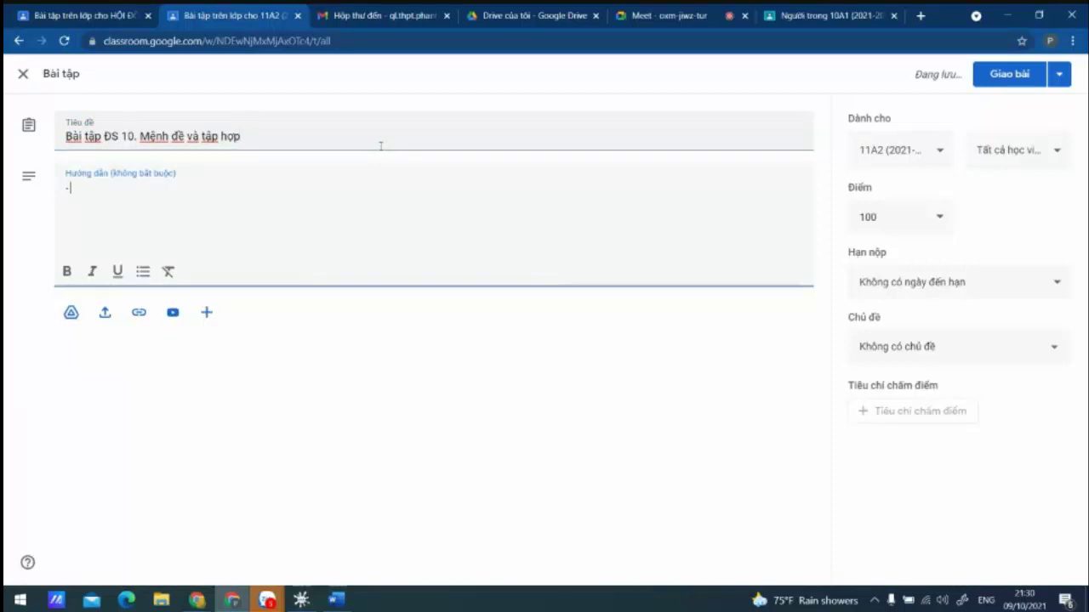
text( Hướng dẫ)
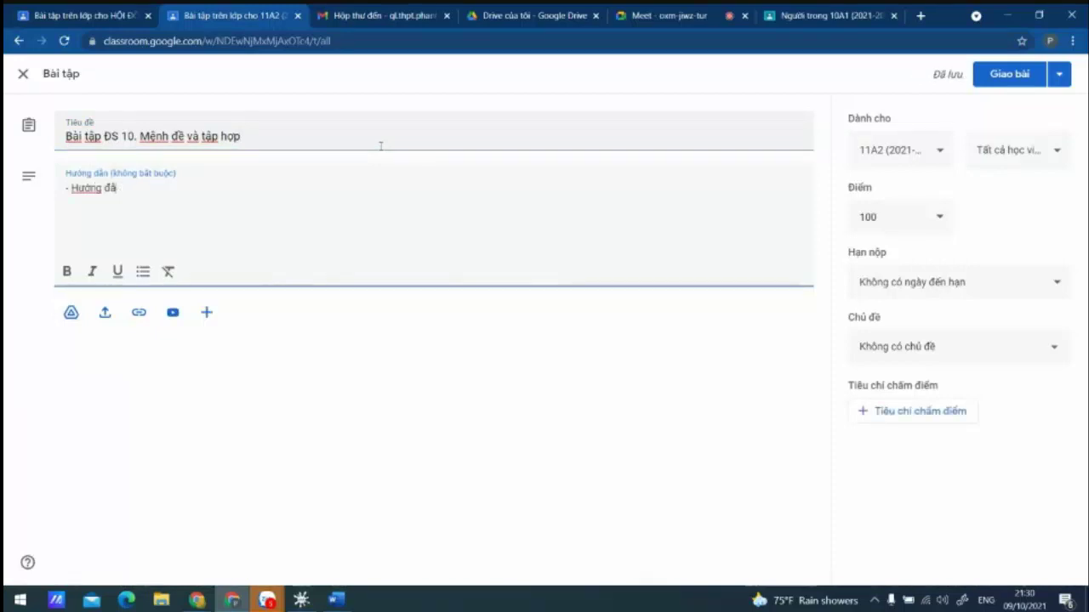
text(n)
text(chỉ ở đ)
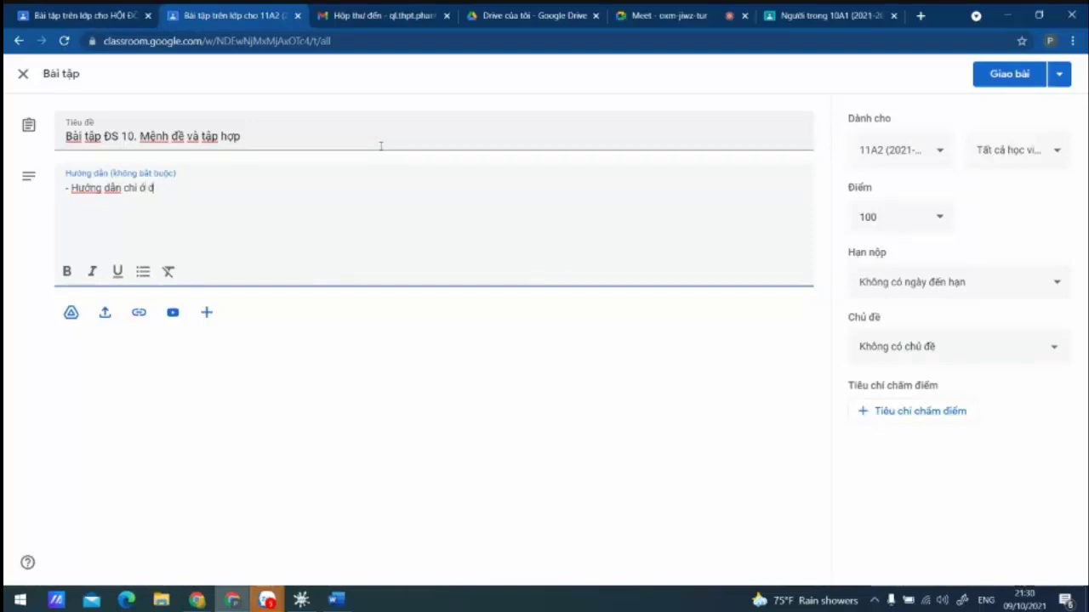
text(ây, càng chi)
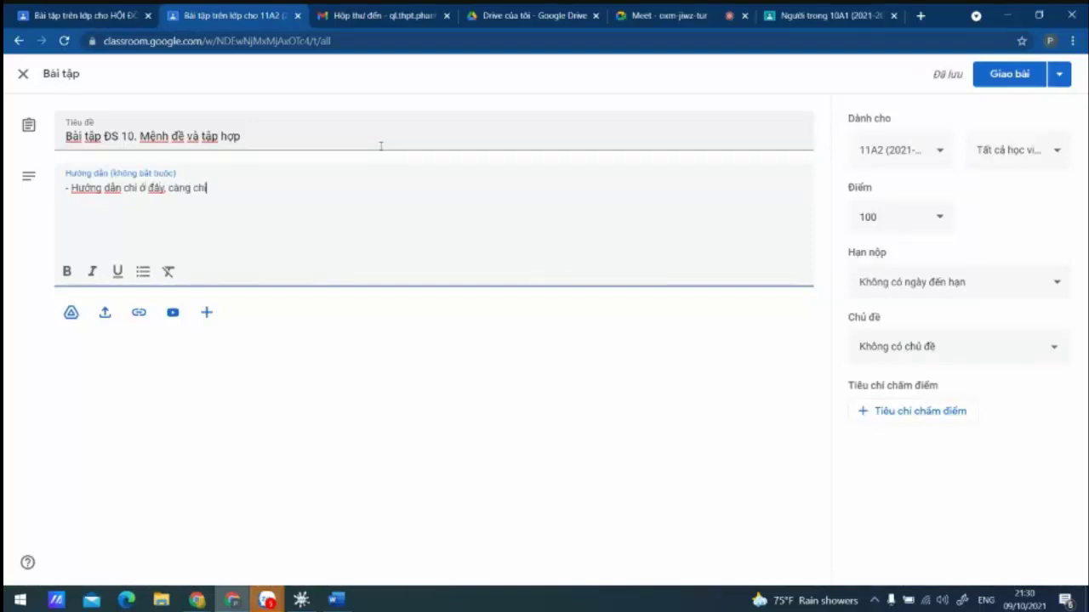
text( tiết càng tốt)
key(Return)
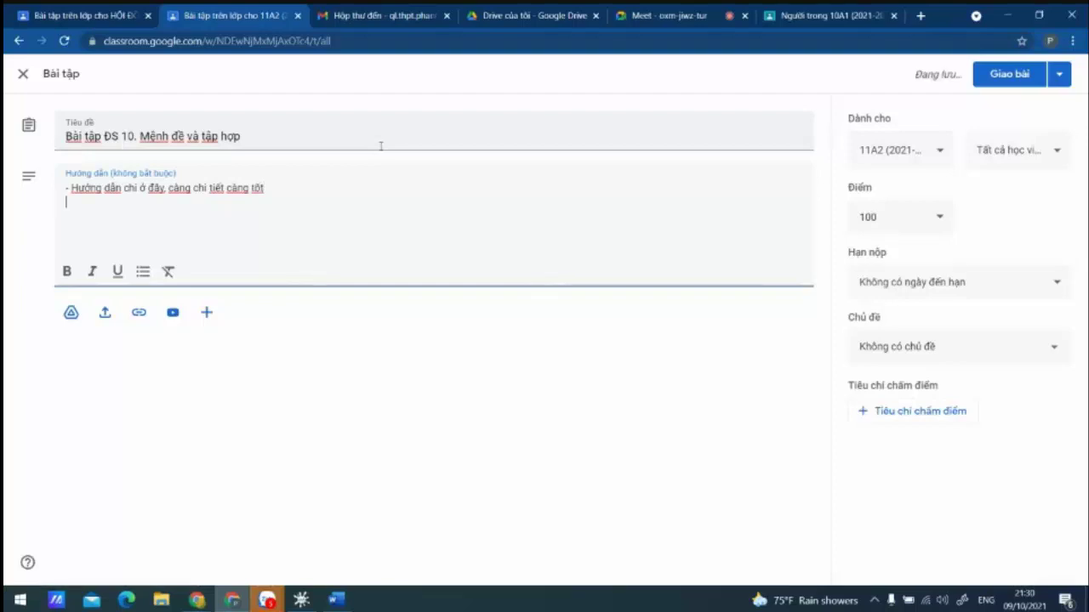
- Add the second instruction line "- Các trò bấm đường đường link bên dưới để nhận bài"
text(- Các trò)
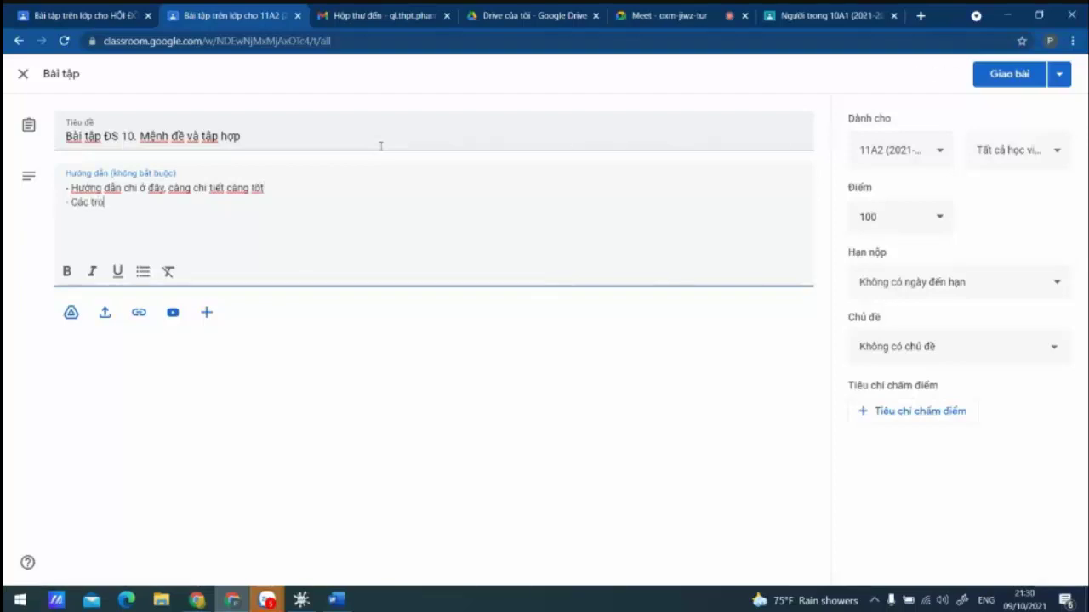
text( bịấm đường đ)
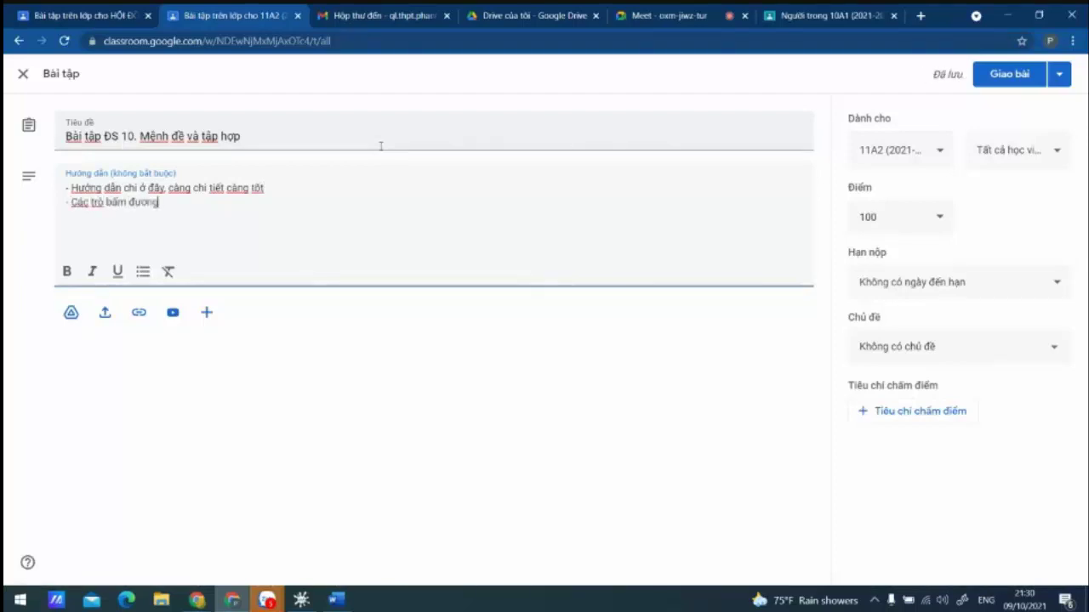
text(uường)
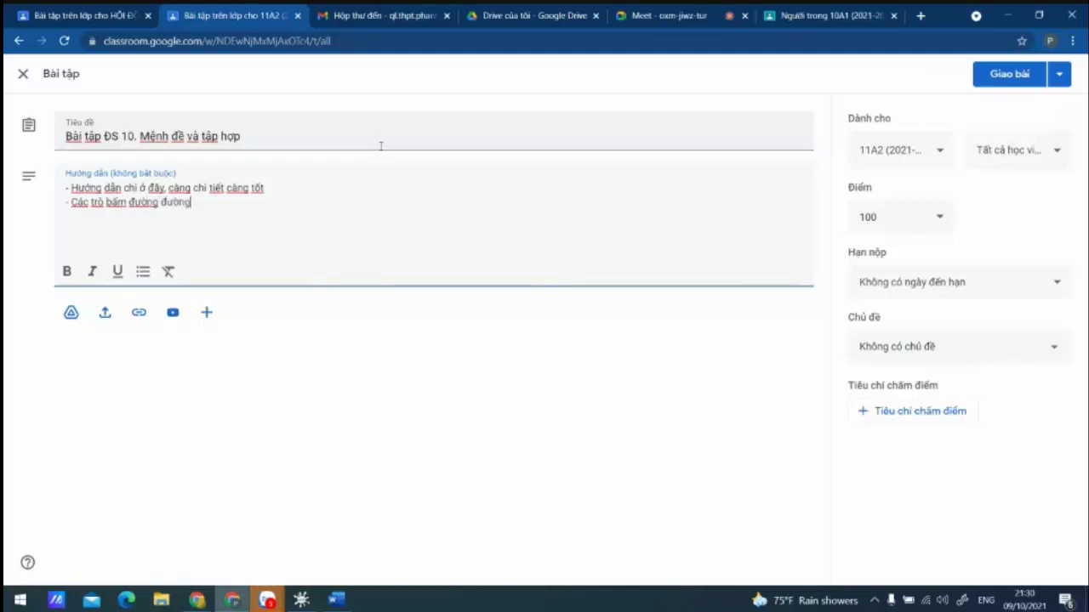
text( link bến dưới )
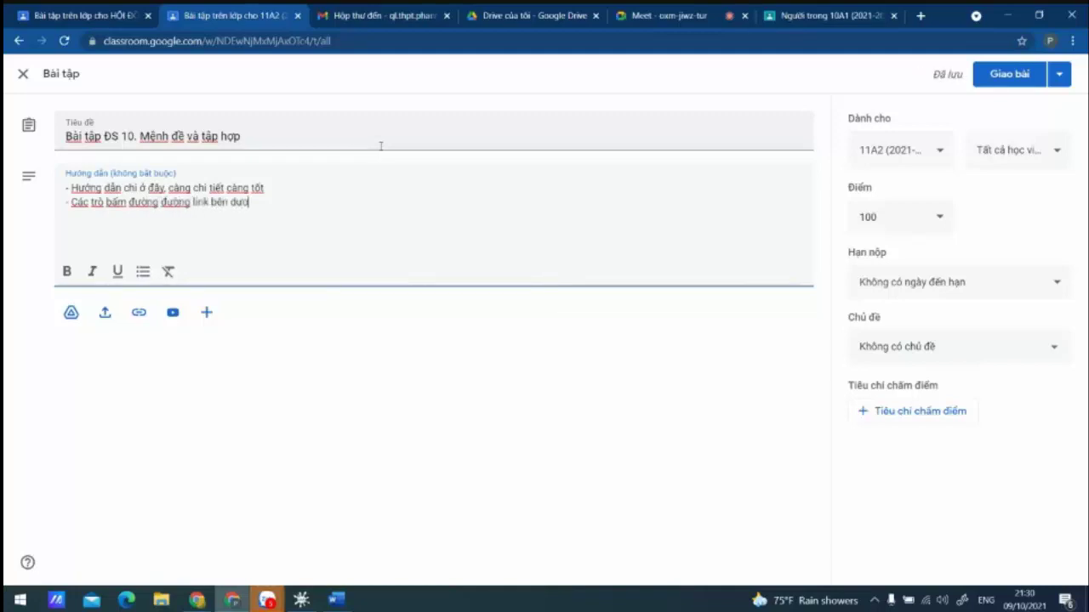
text(để nhận bài)
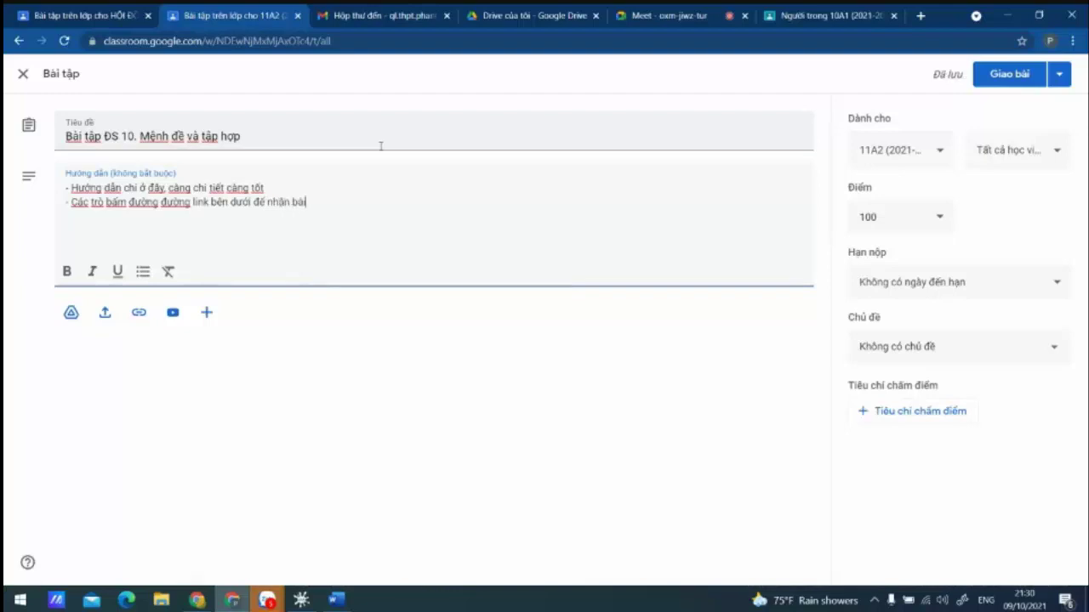
key(Return)
- Add the third instruction line "- Các làm bài tập ra vở, sau đó chụp ảnh và gửi đính kèm!!" followed by three dash-only lines
text(- )
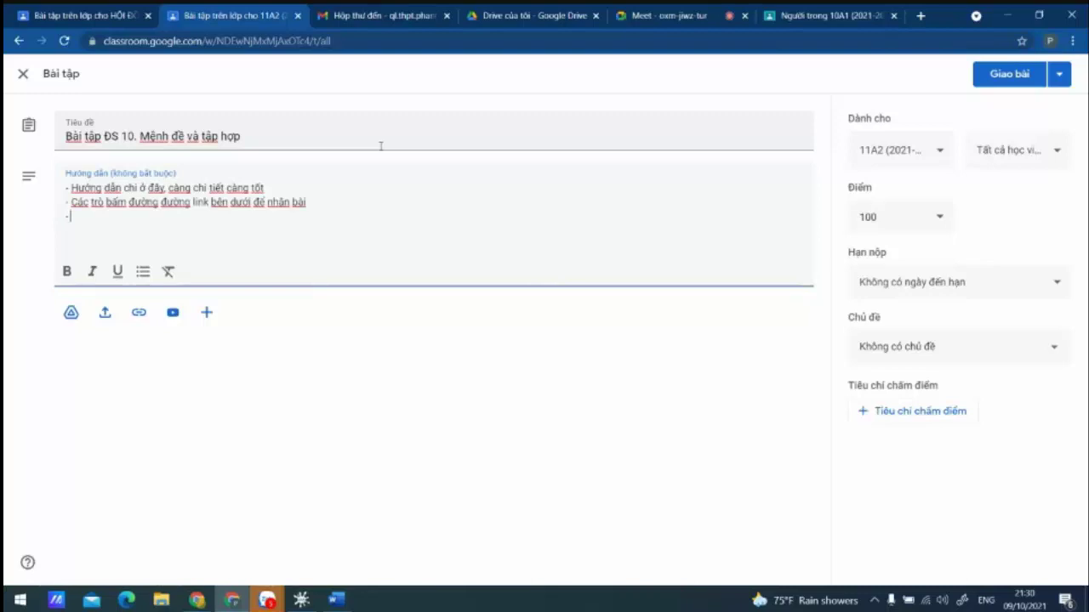
text(C)
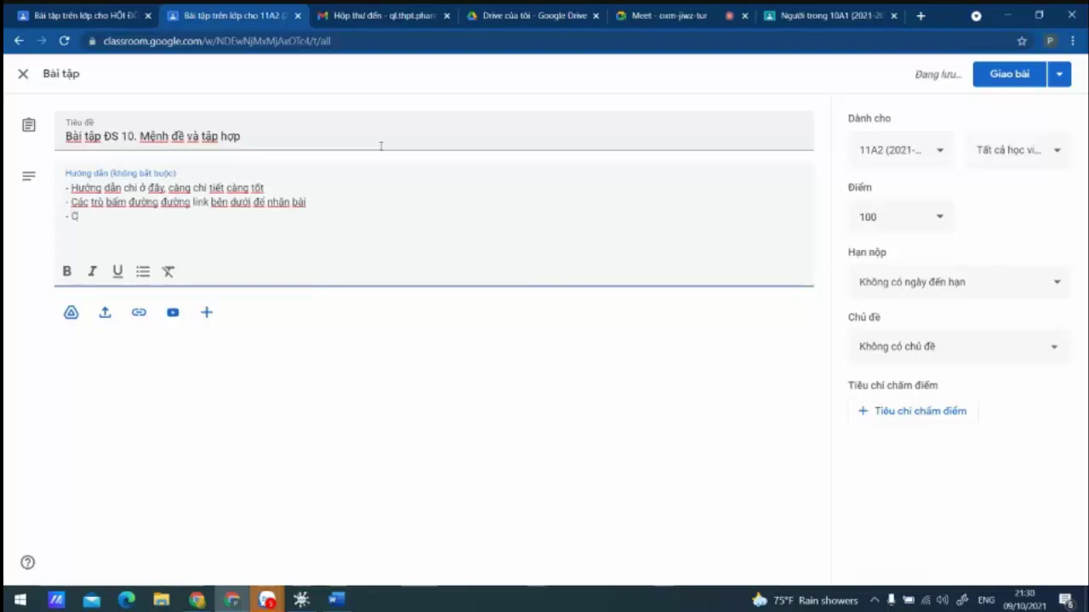
text(ác lam)
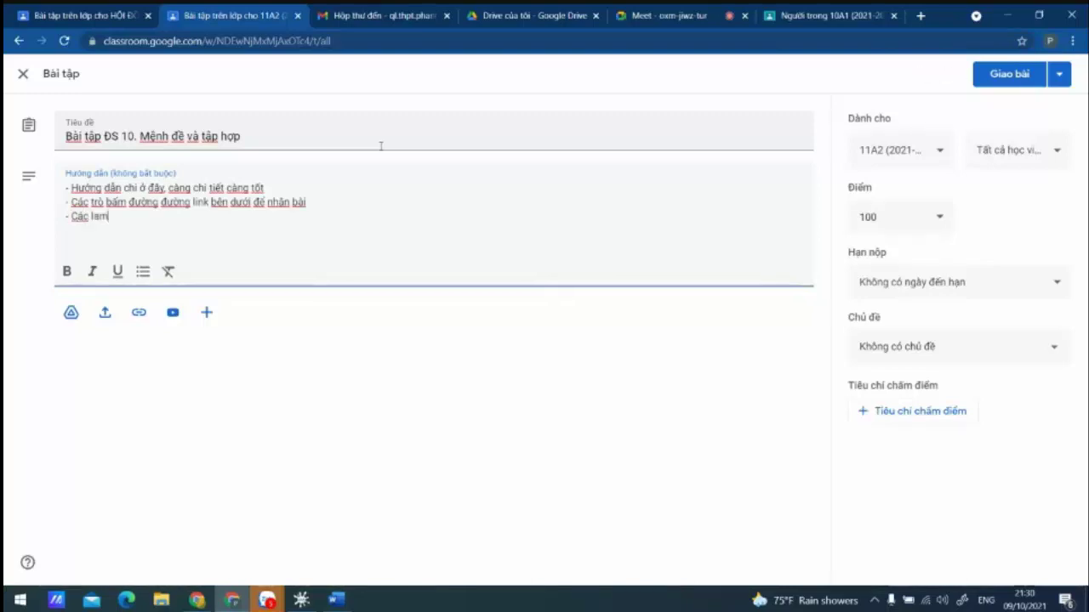
text(f bài tập ra)
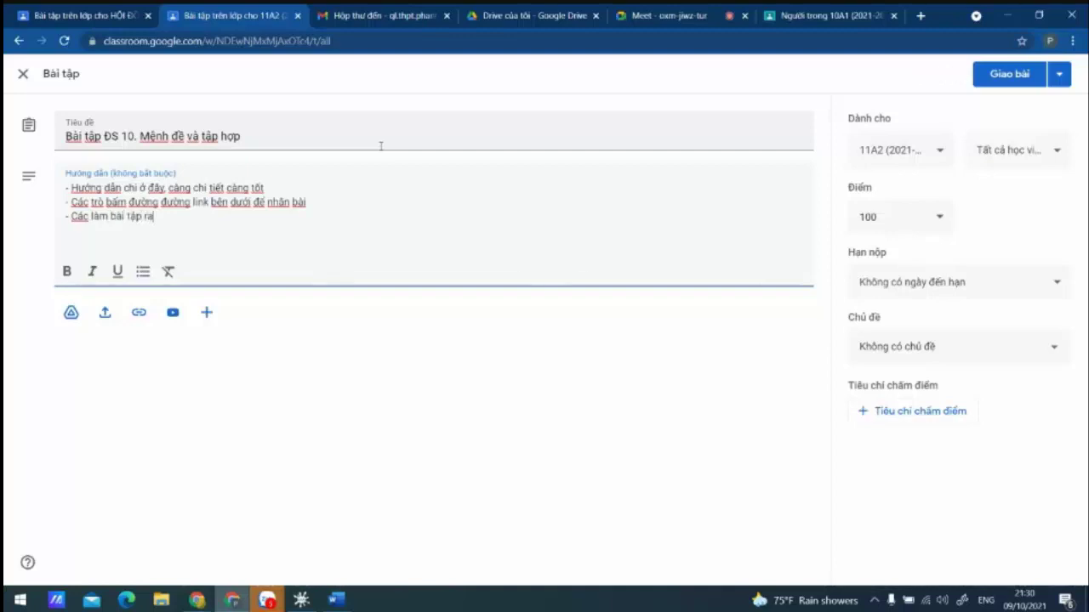
text( vở, sau)
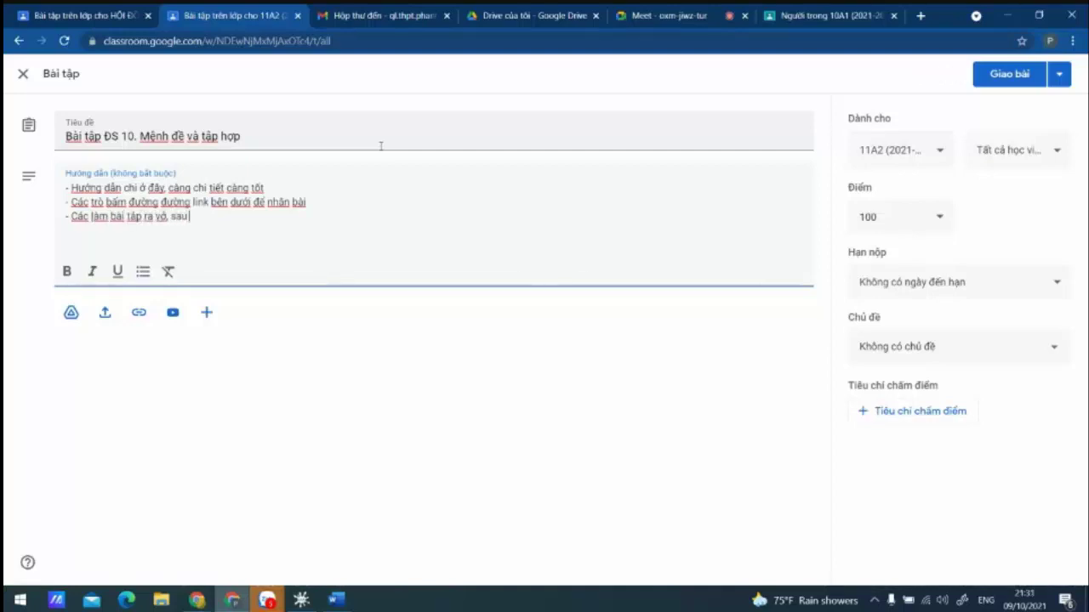
text( đó chụp)
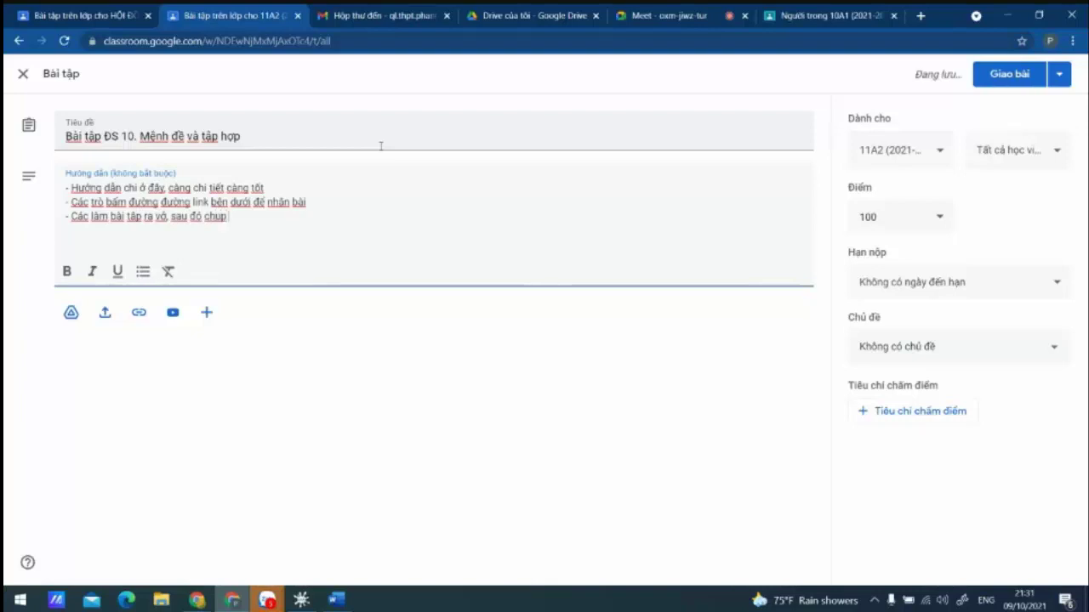
text( ảnh)
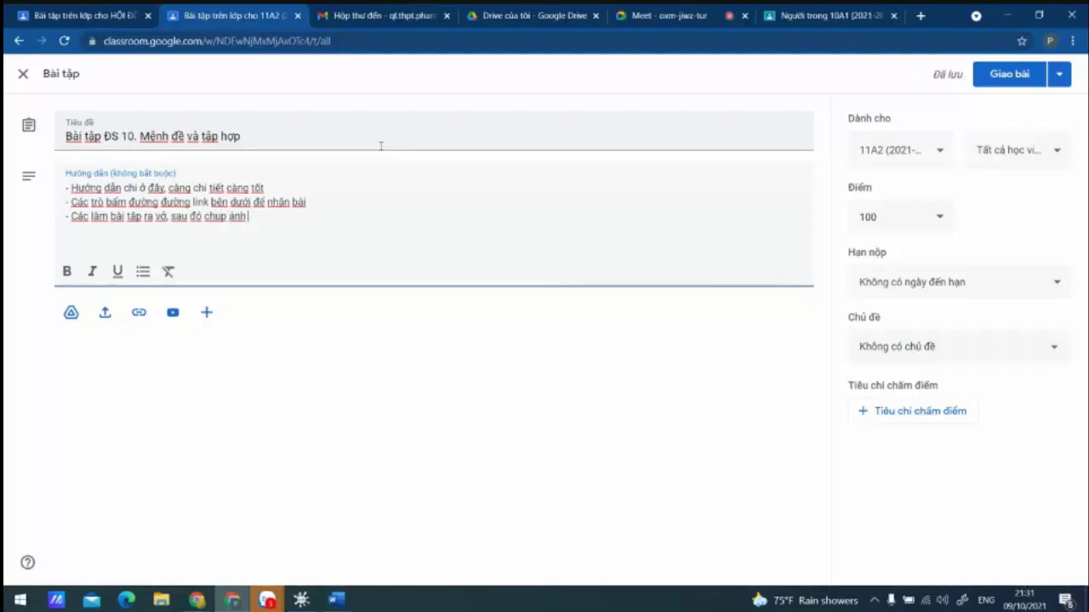
text( và gửi đính k)
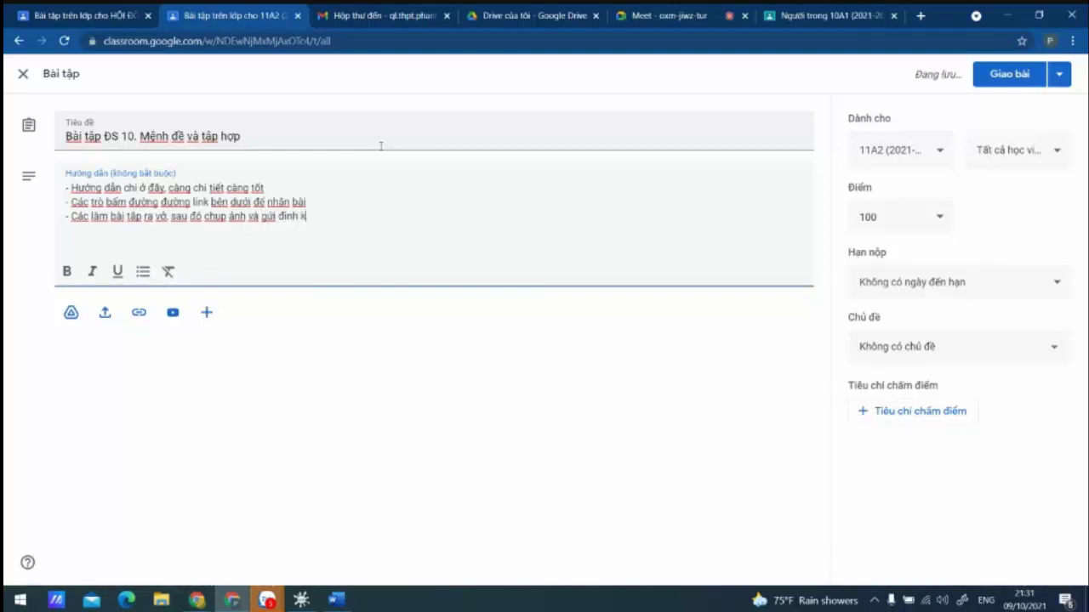
text(èm)
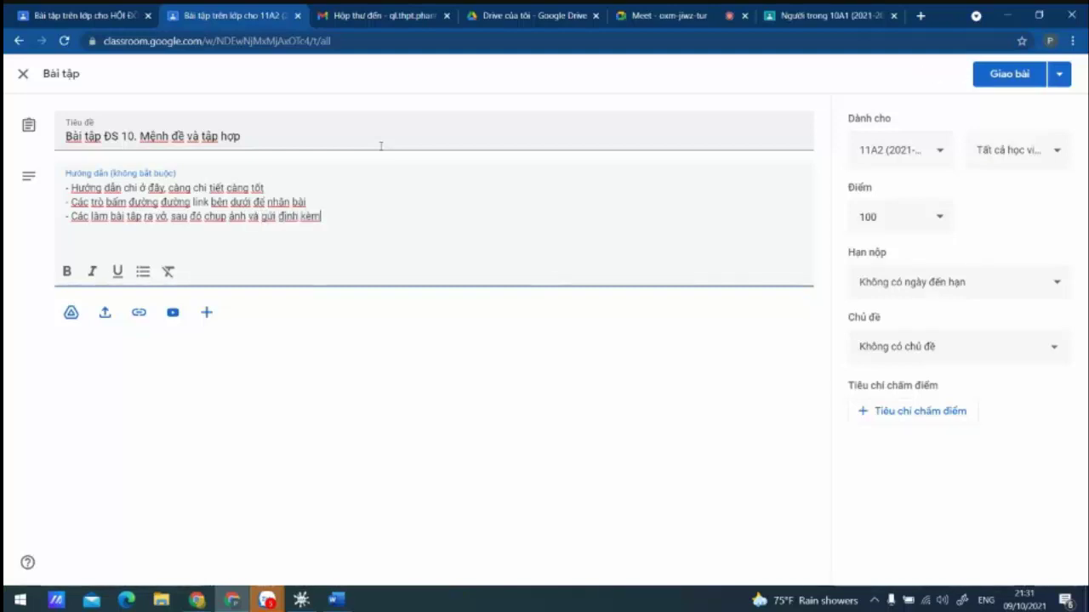
text(!!)
key(Return)
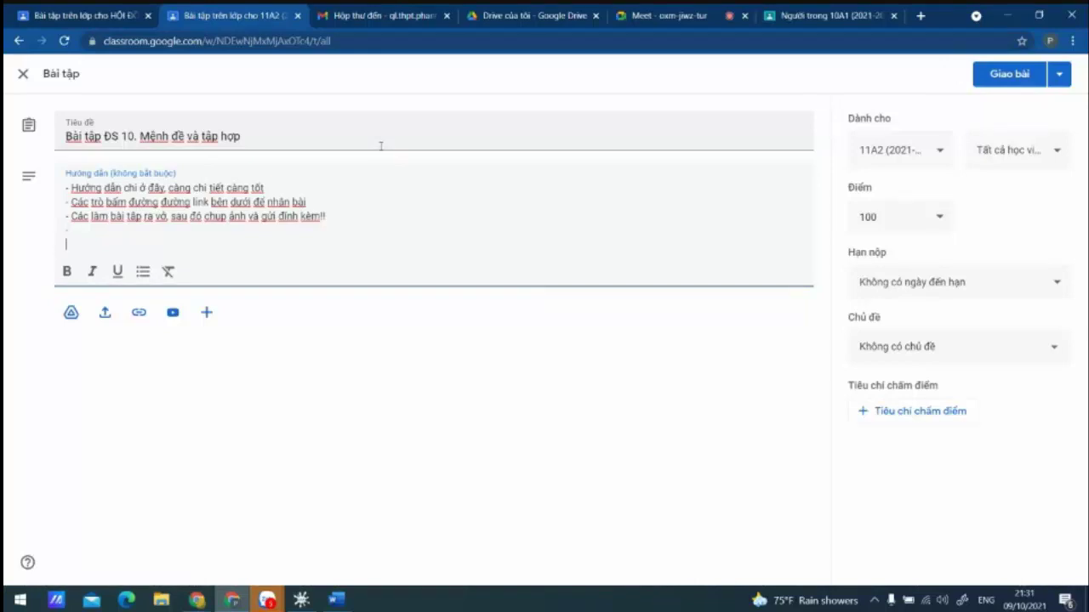
key(Return)
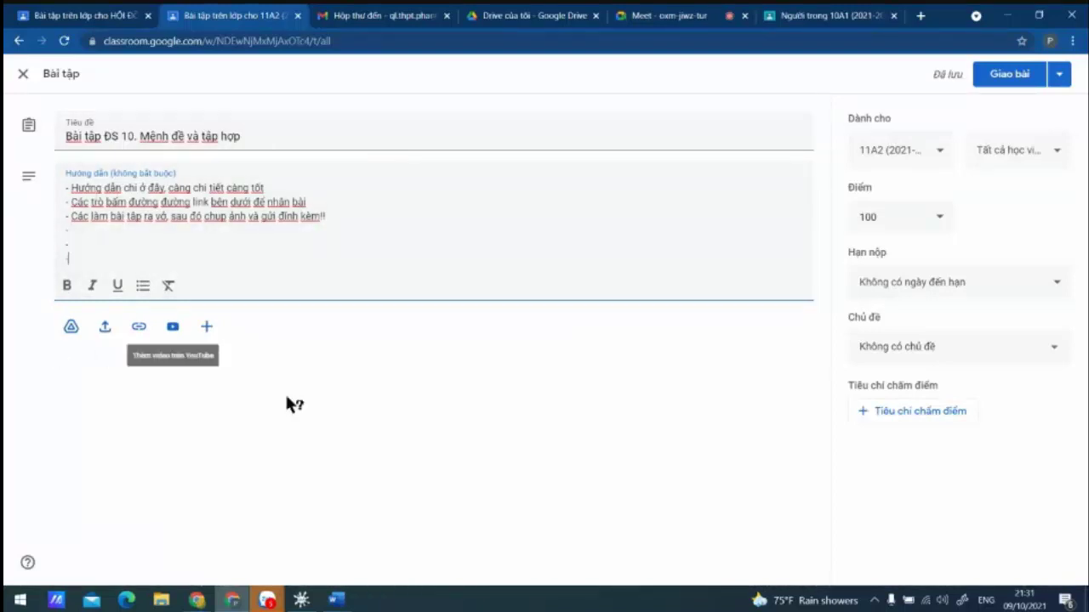
- Upload ". VEC TƠ.pdf" from the computer as the assignment's attachment and dismiss the sharing-settings notice
click(103, 329)
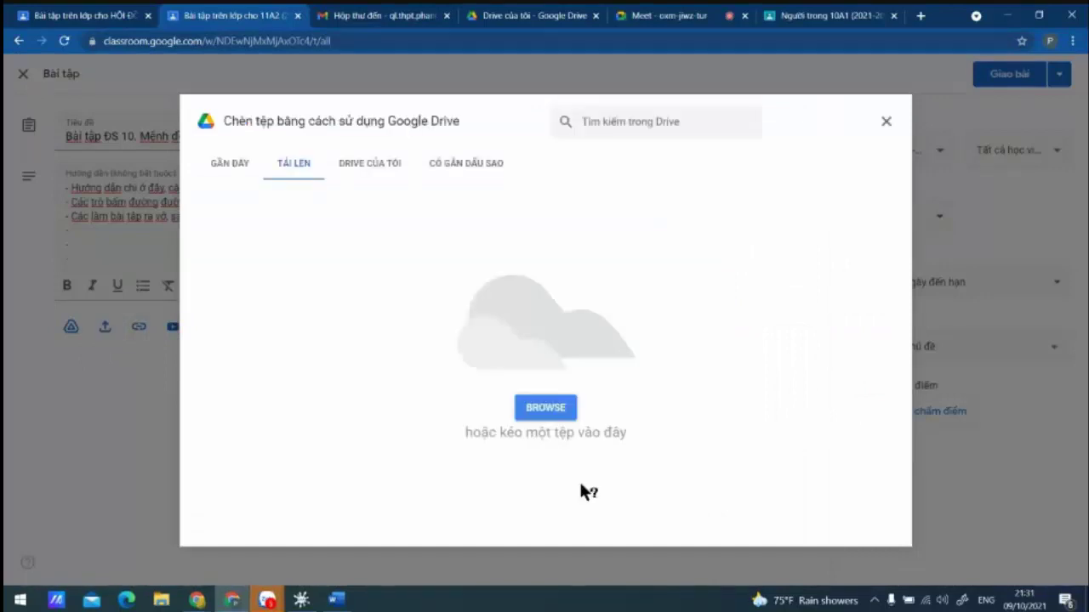
click(543, 410)
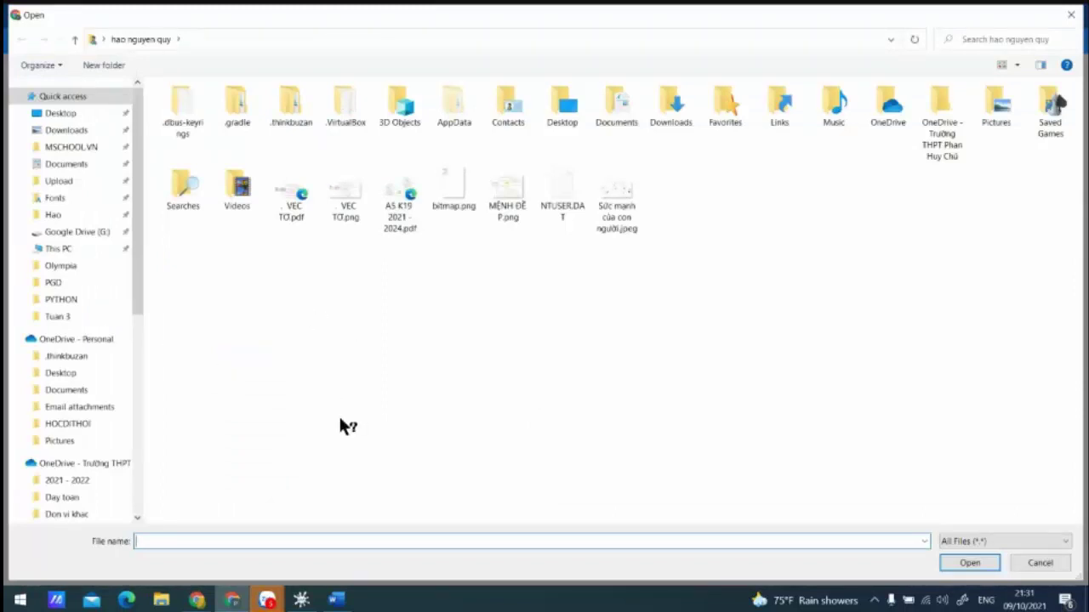
double_click(289, 204)
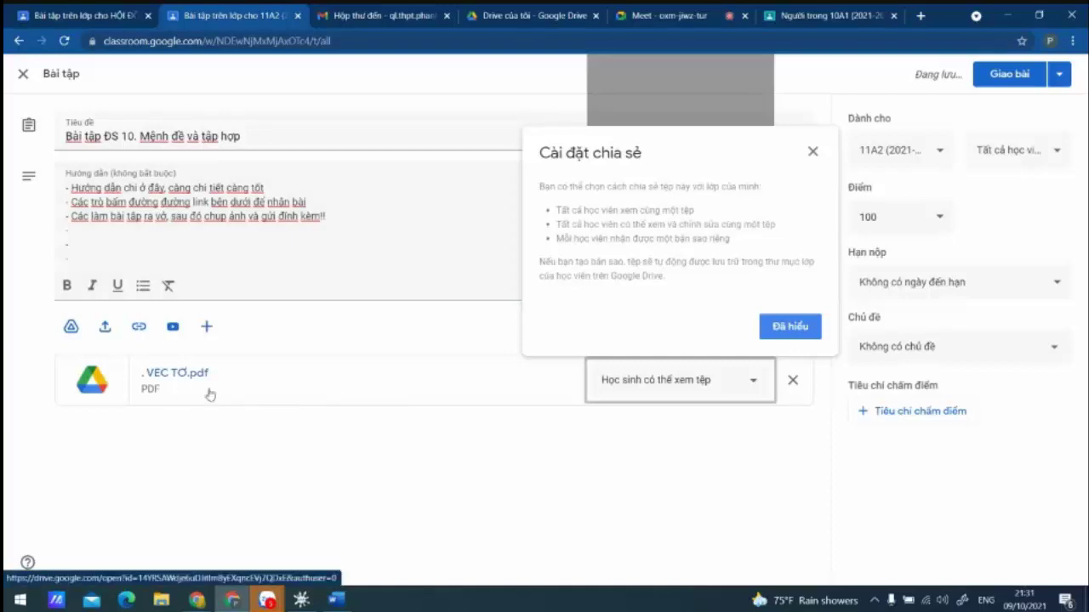
click(813, 153)
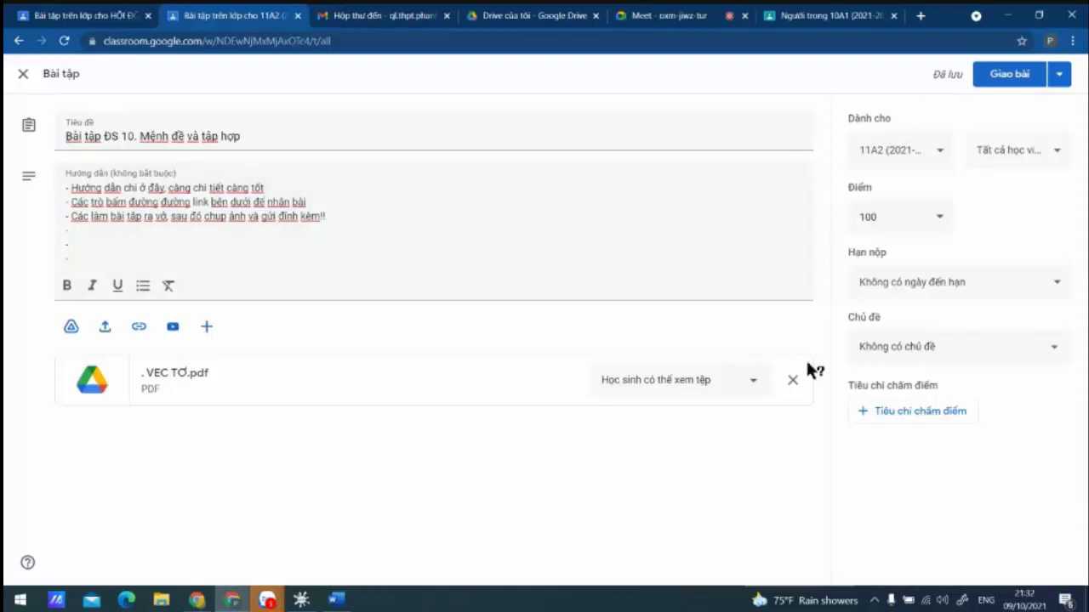
- Examine which classes and which students the assignment can be given to
click(941, 151)
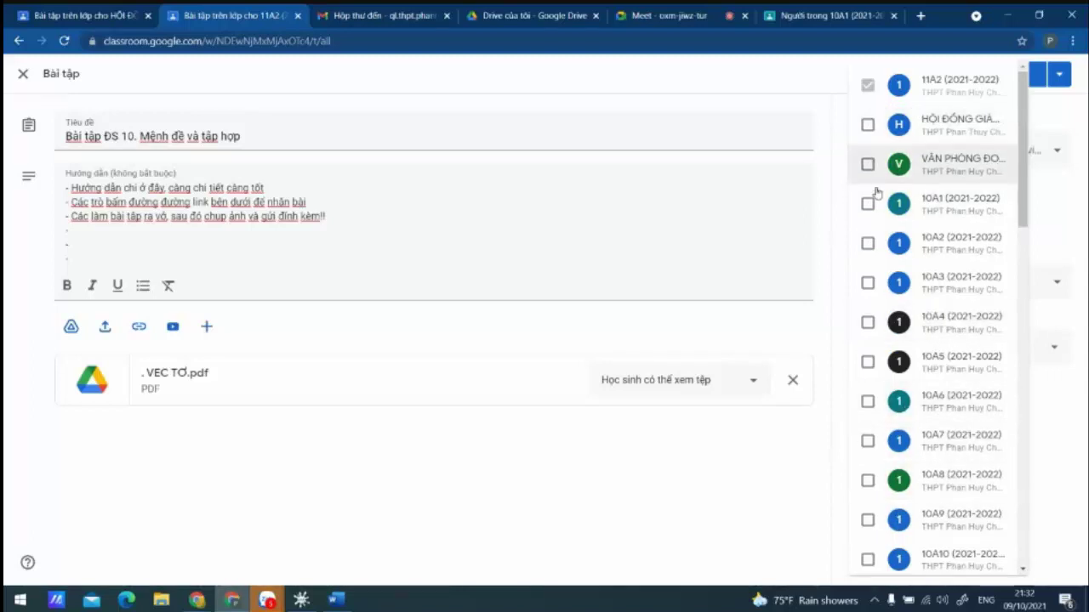
click(736, 455)
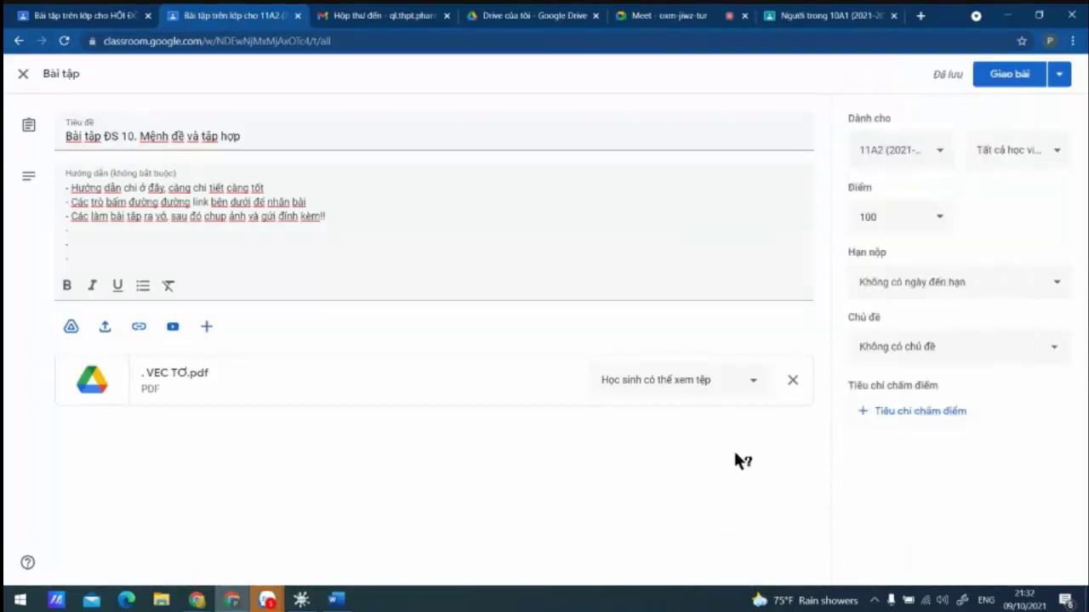
click(1063, 152)
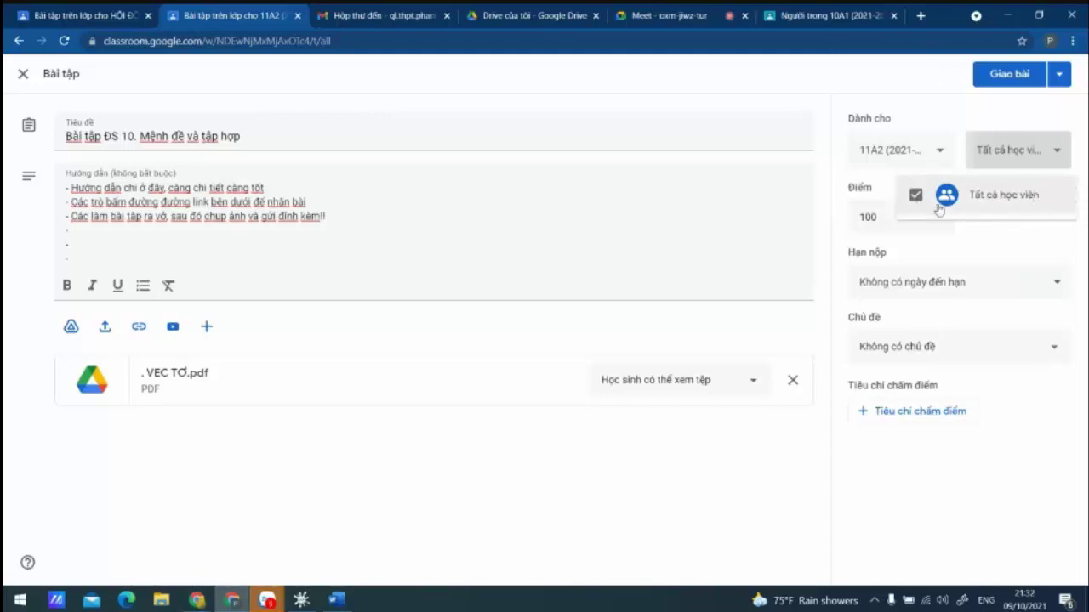
click(961, 219)
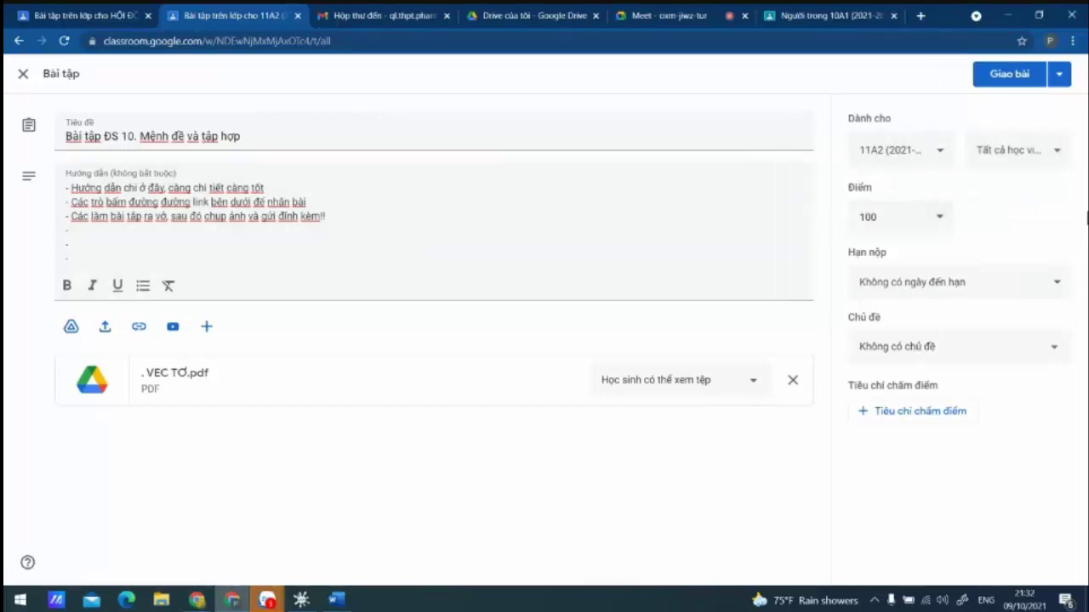
- Examine the student selection and the grading options available for the assignment
click(1037, 155)
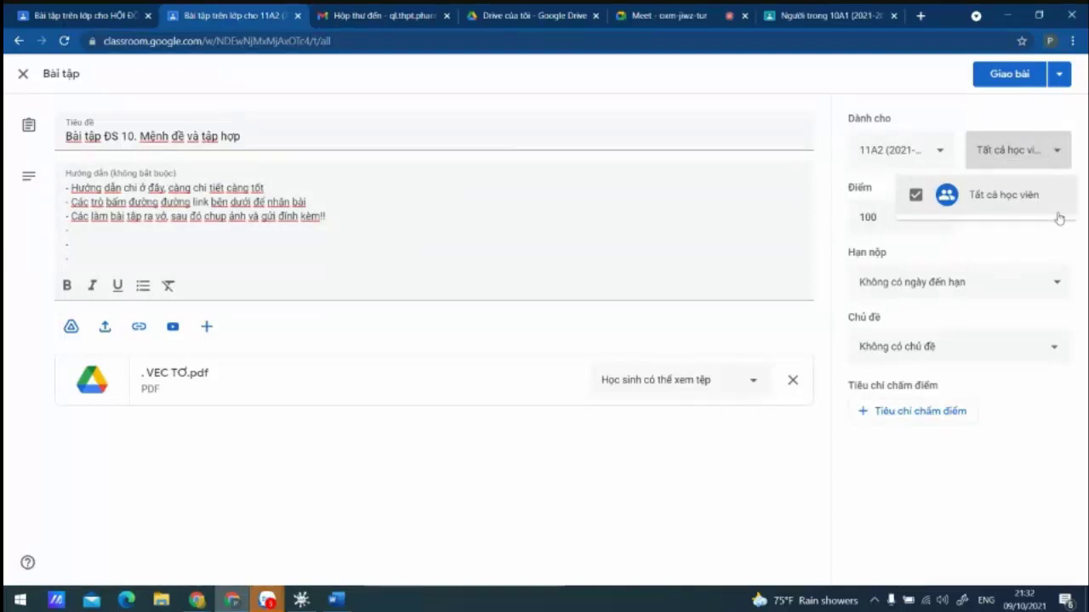
click(690, 445)
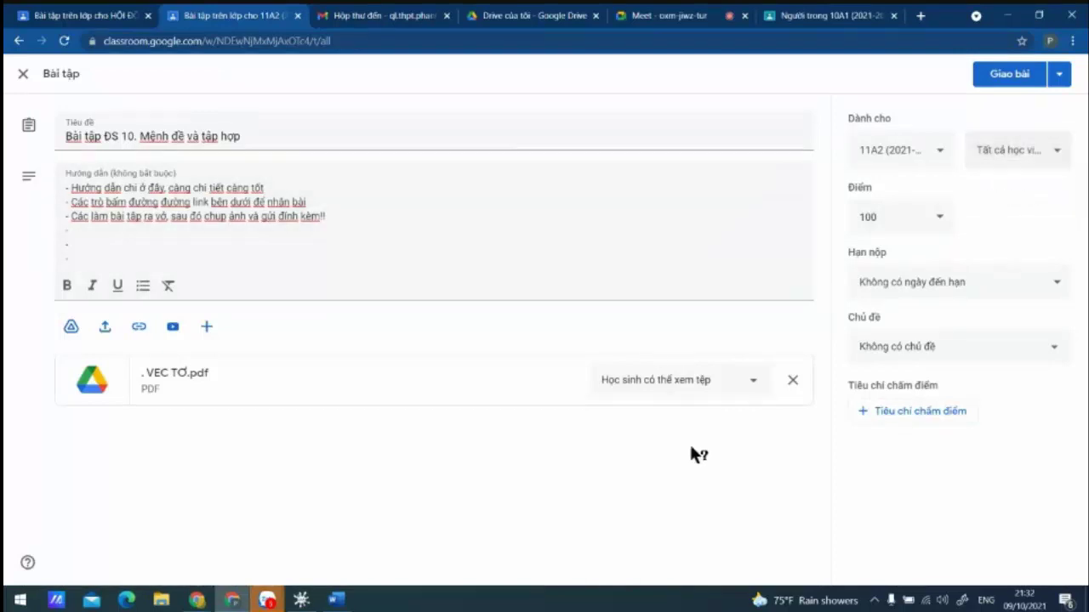
click(910, 219)
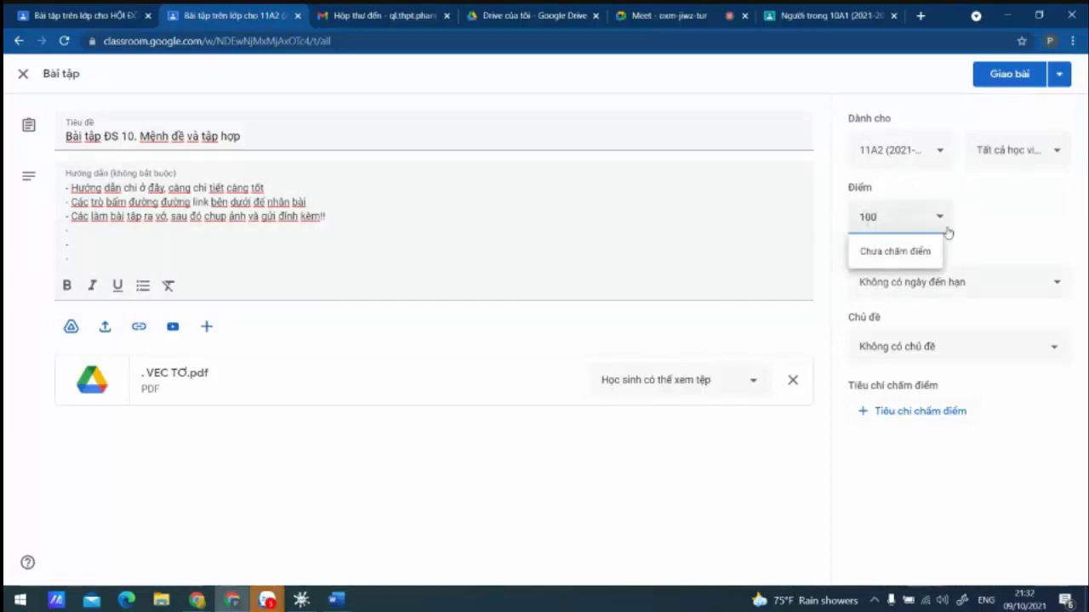
click(1018, 220)
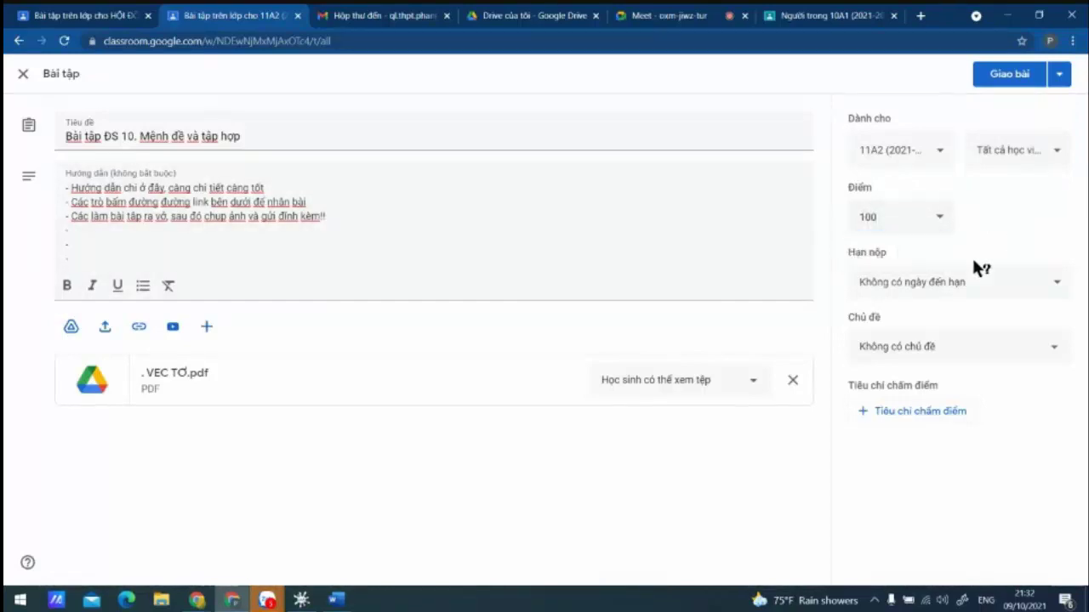
- Set the assignment's due date to 11 October 2021 at 23:59
click(929, 283)
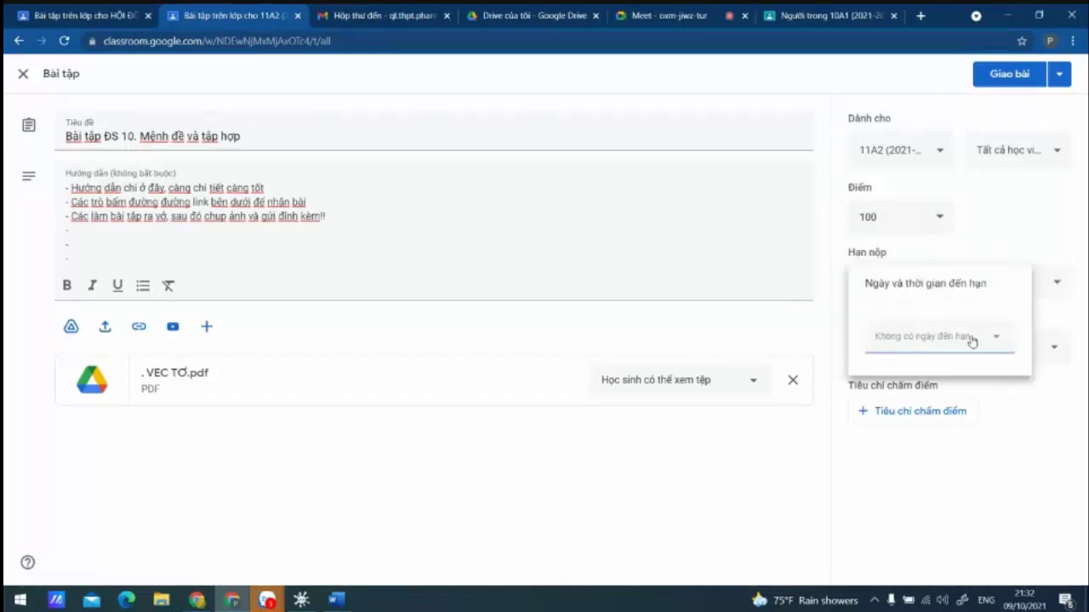
click(888, 342)
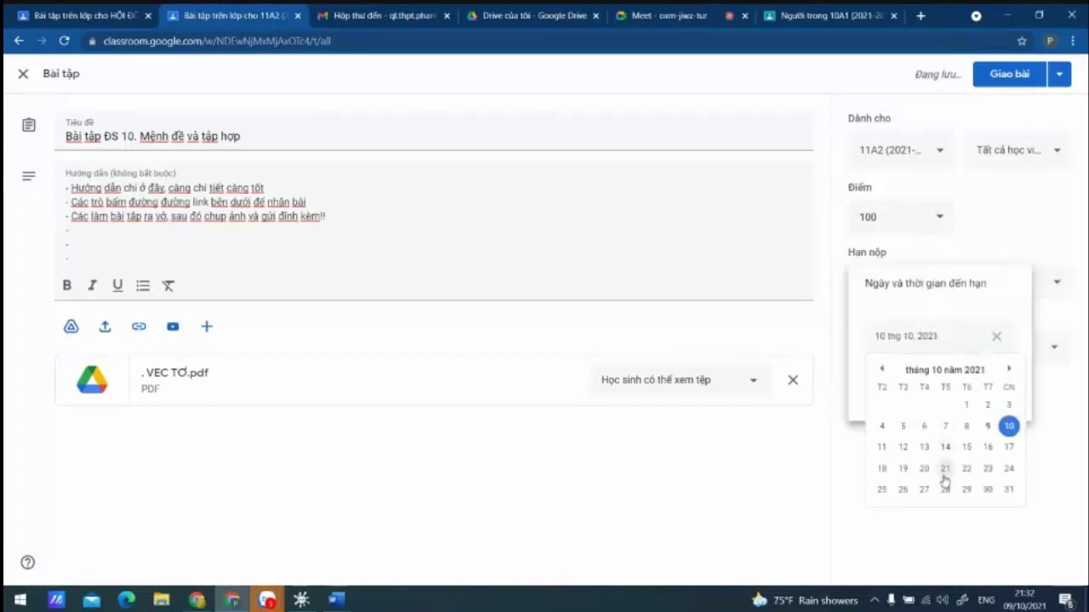
click(888, 451)
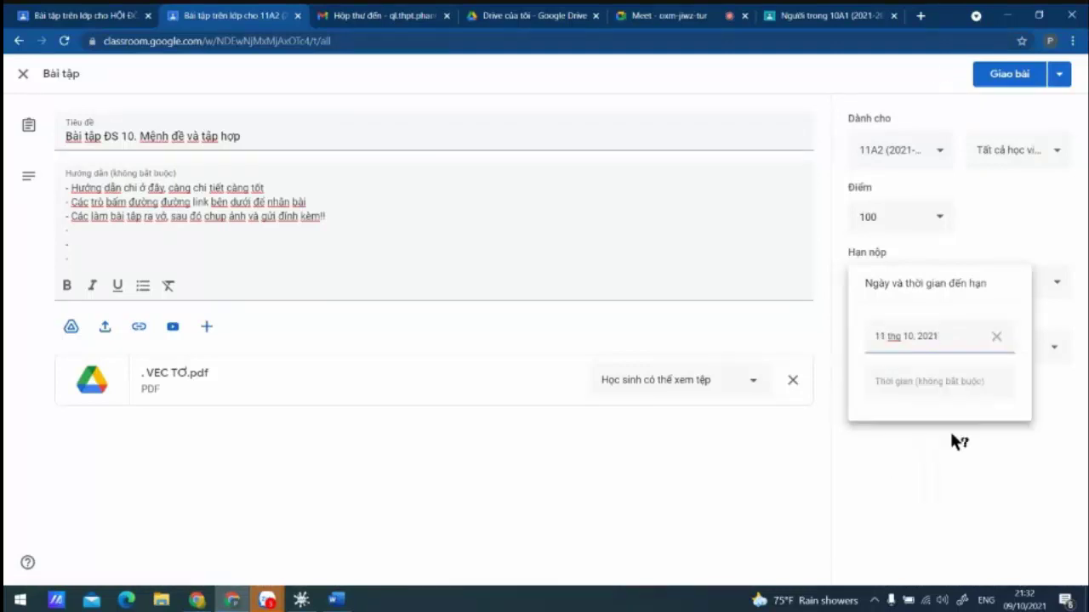
click(888, 385)
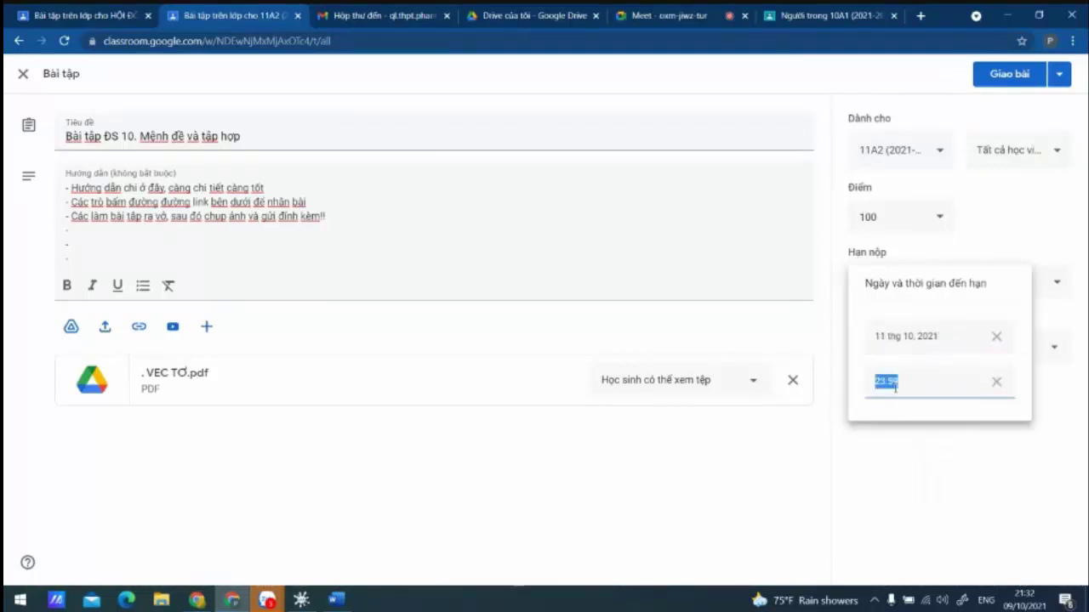
click(907, 462)
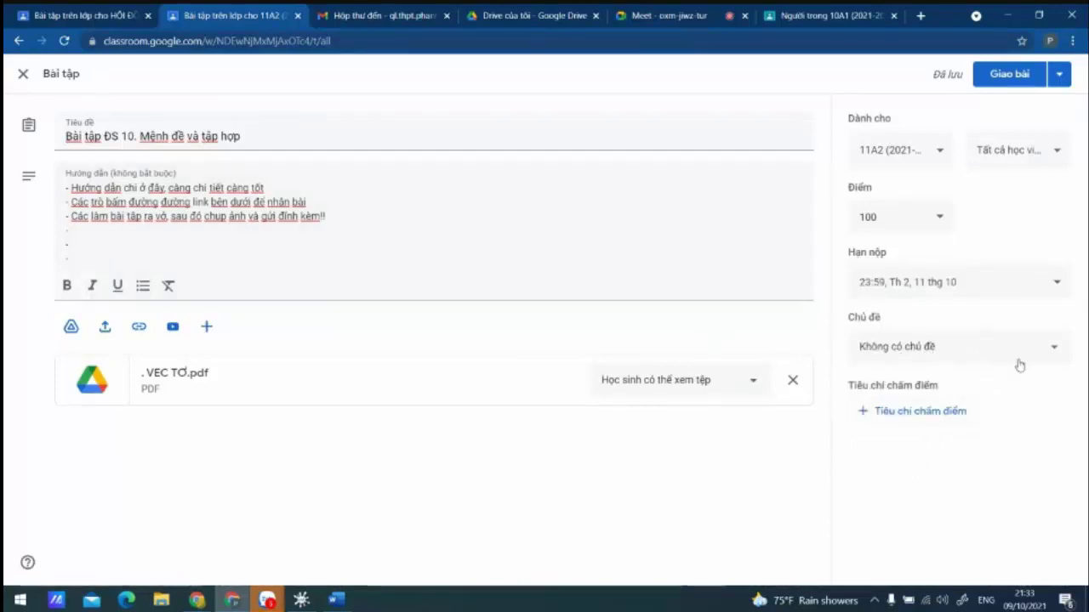
- Assign the exercise to the topic "P3. TOÁN HỌC"
click(974, 350)
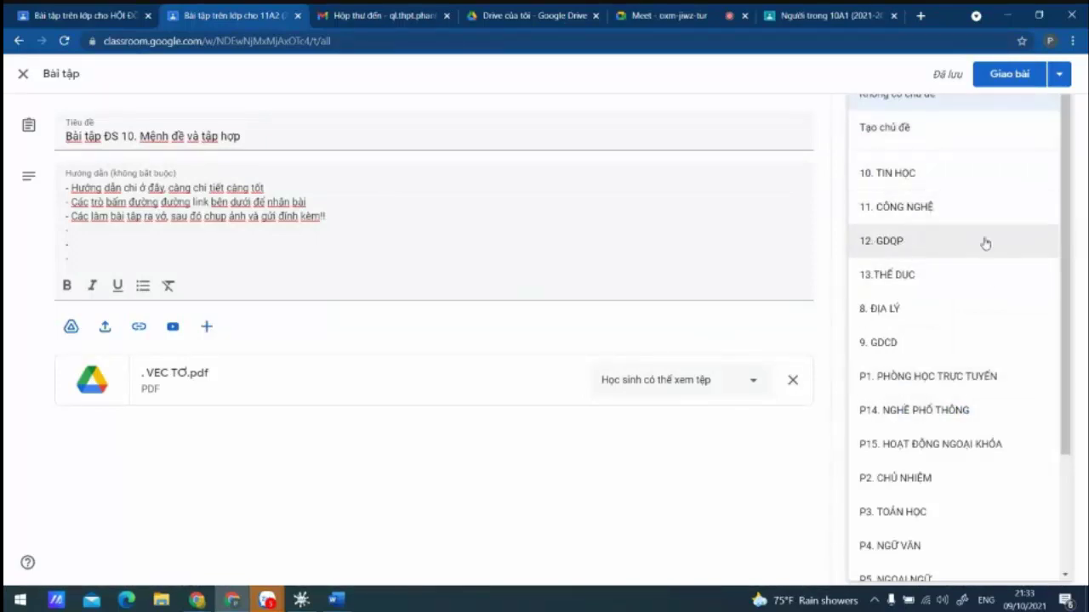
scroll(968, 408, down, 2)
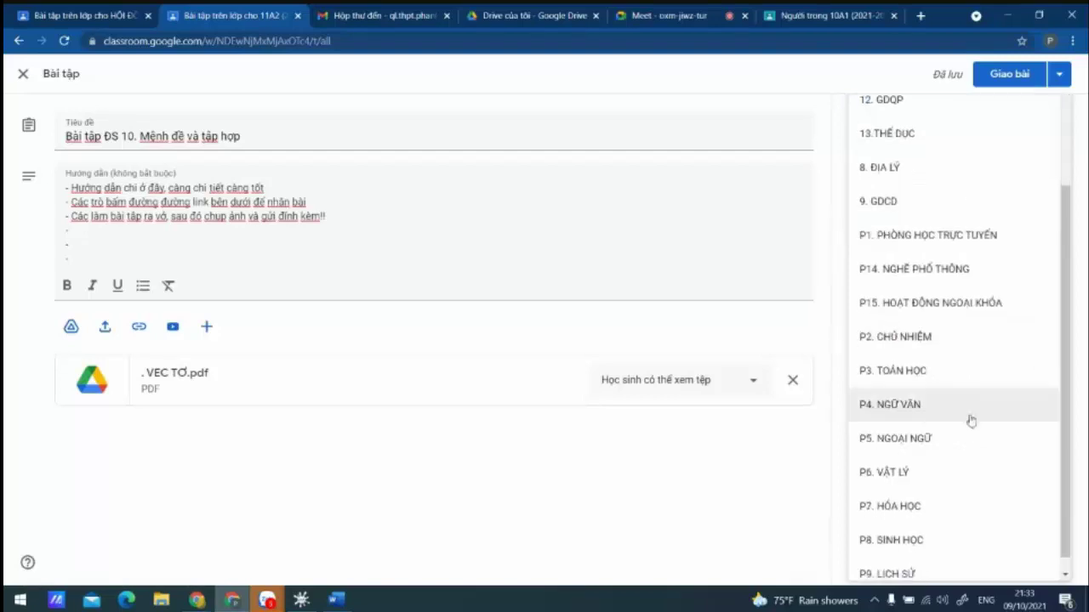
click(910, 378)
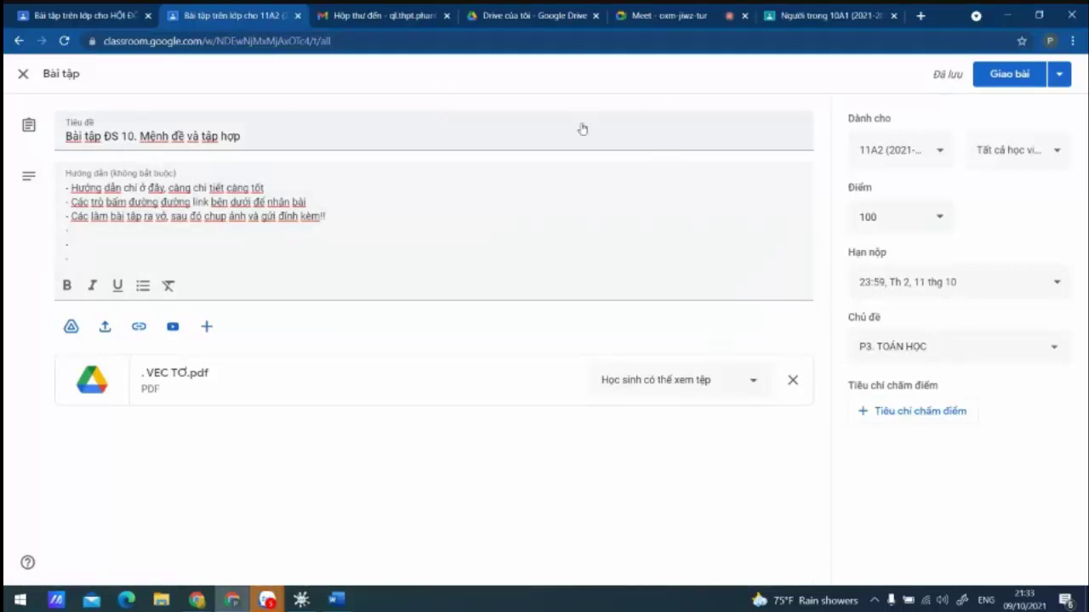
- Schedule the assignment for publication on 10 October 2021 at 9:00 instead of assigning it immediately
click(1060, 75)
click(807, 82)
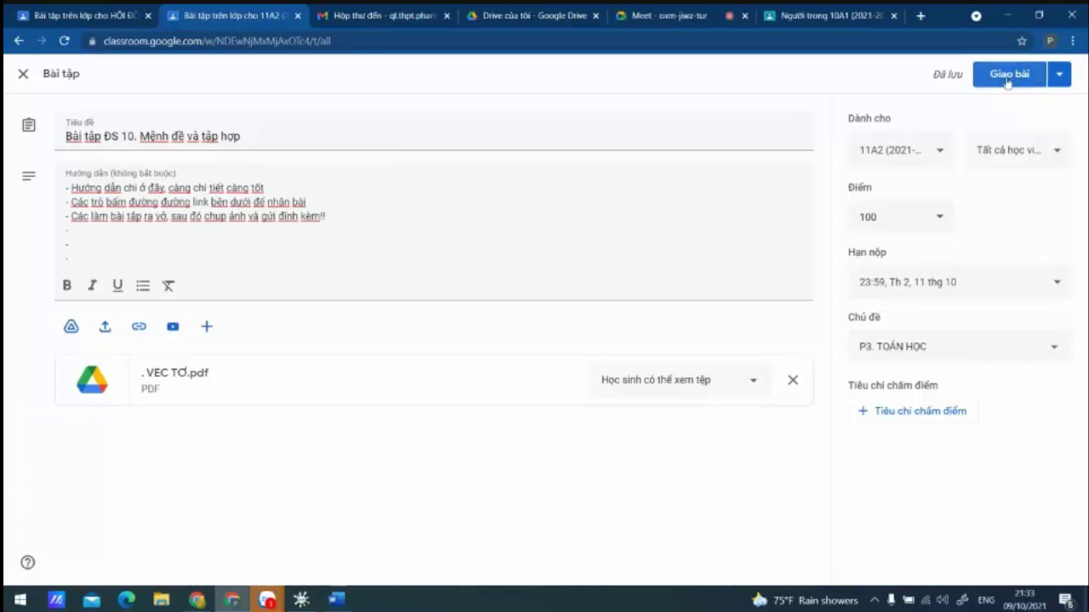
click(1059, 74)
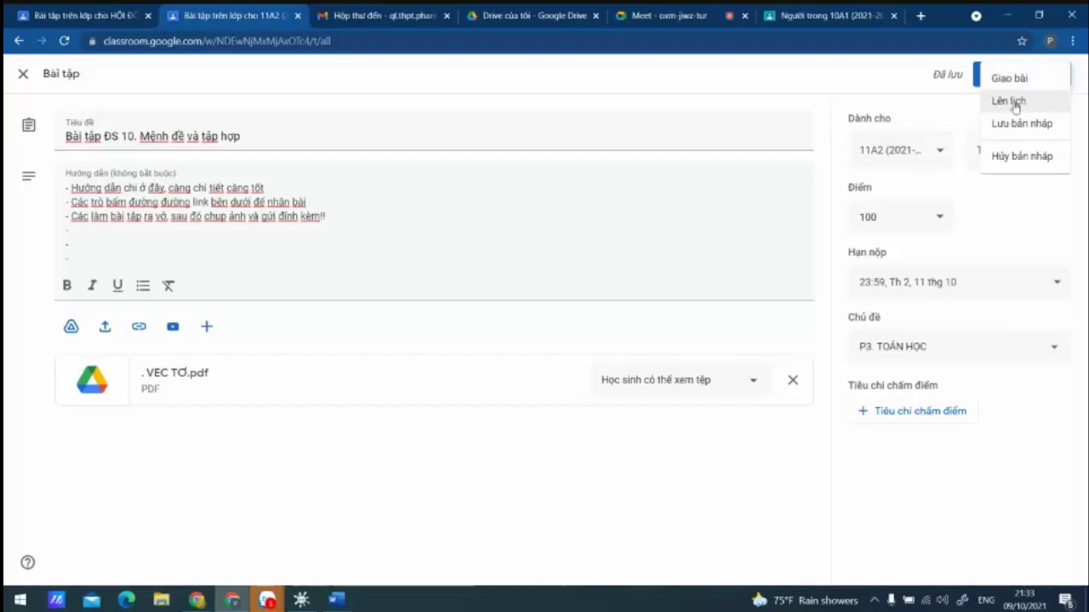
click(1031, 102)
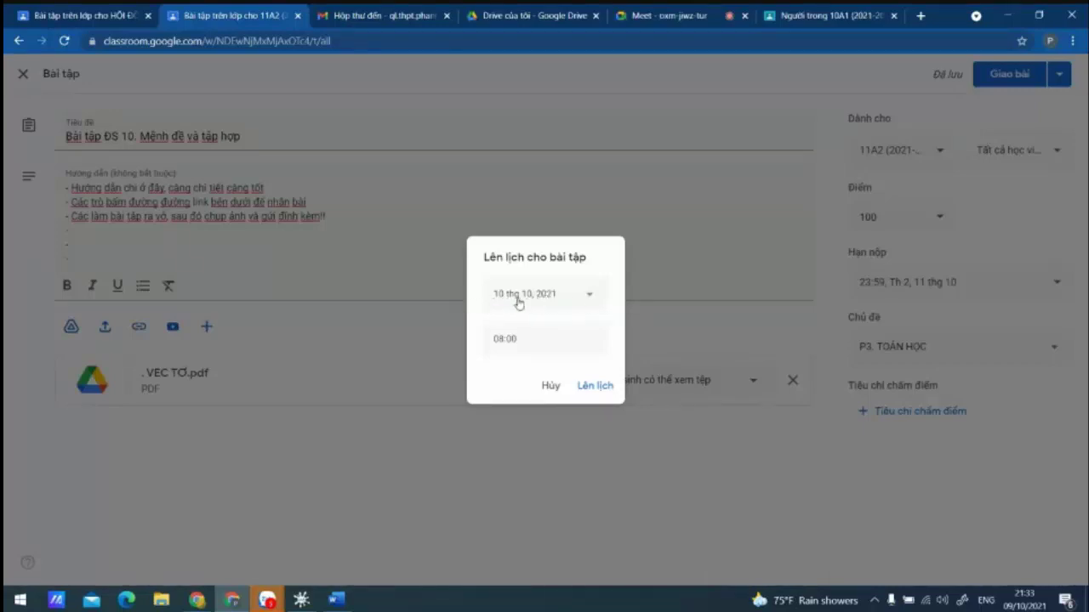
click(596, 299)
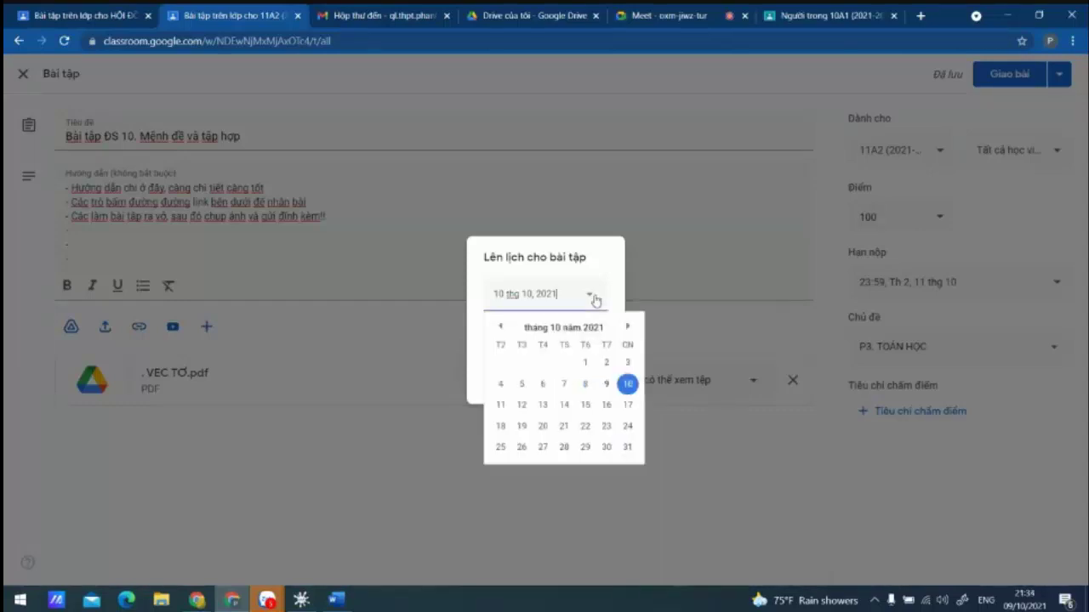
click(628, 386)
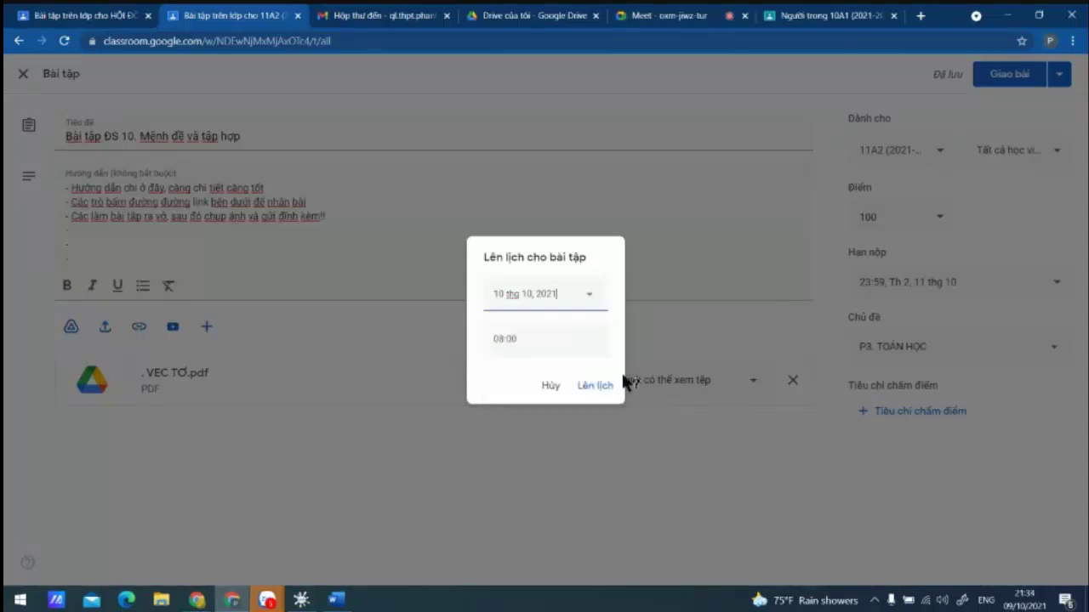
click(526, 347)
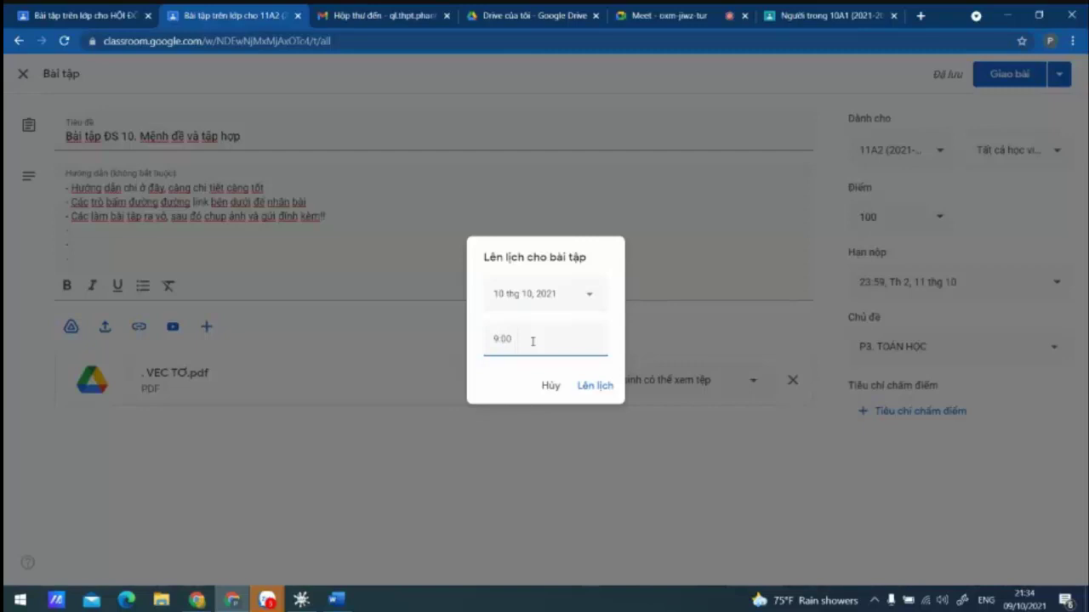
click(596, 387)
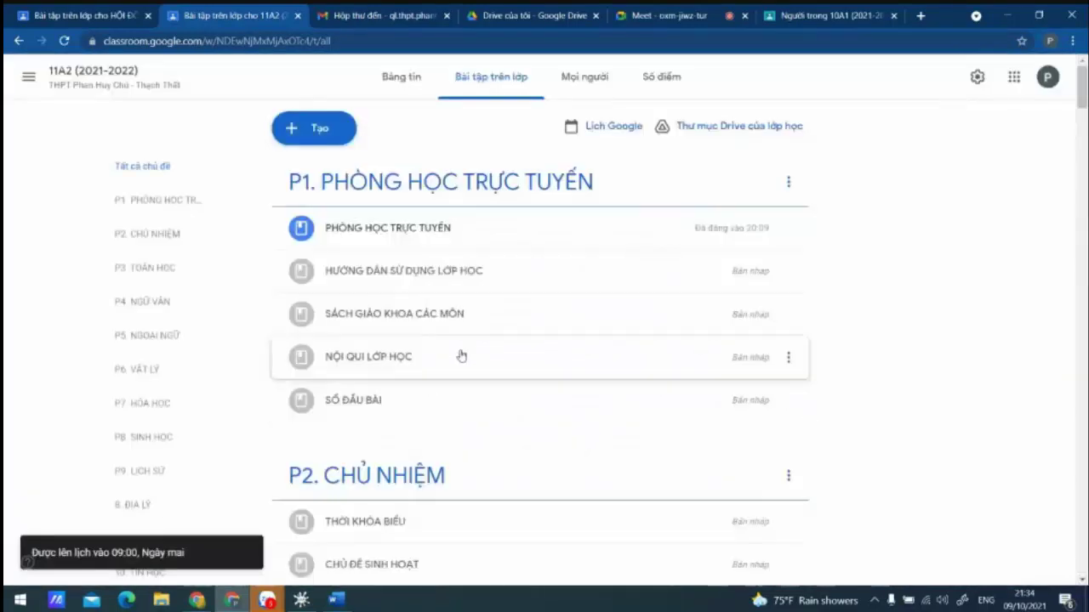
- Find "Bài tập ĐS 10. Mệnh đề và tập hợp" under P3. TOÁN HỌC in the classwork list and review its details and neighbouring topics
scroll(417, 262, down, 5)
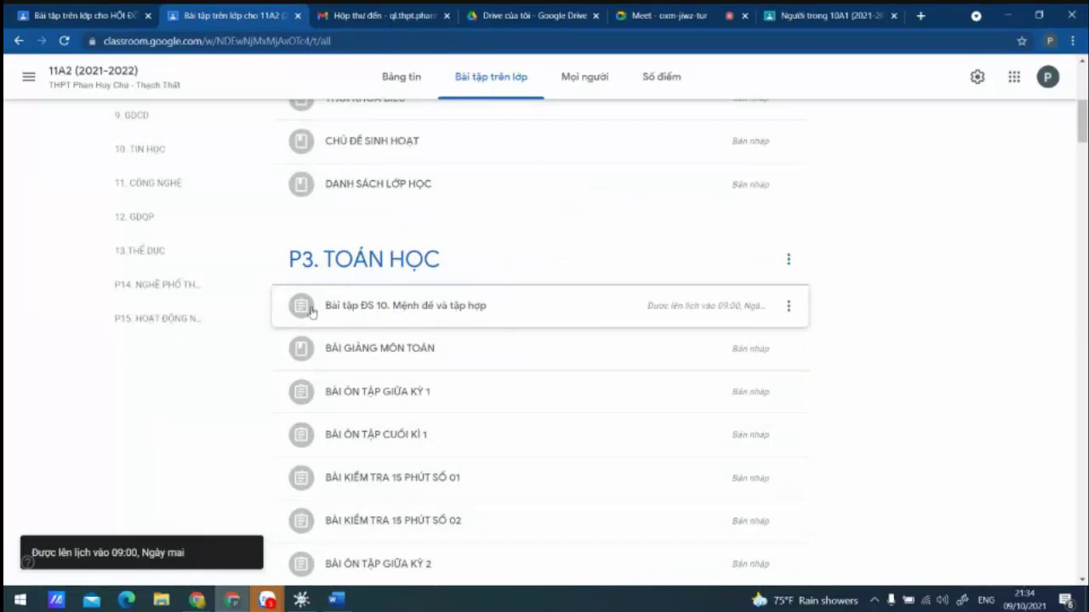
scroll(768, 316, up, 5)
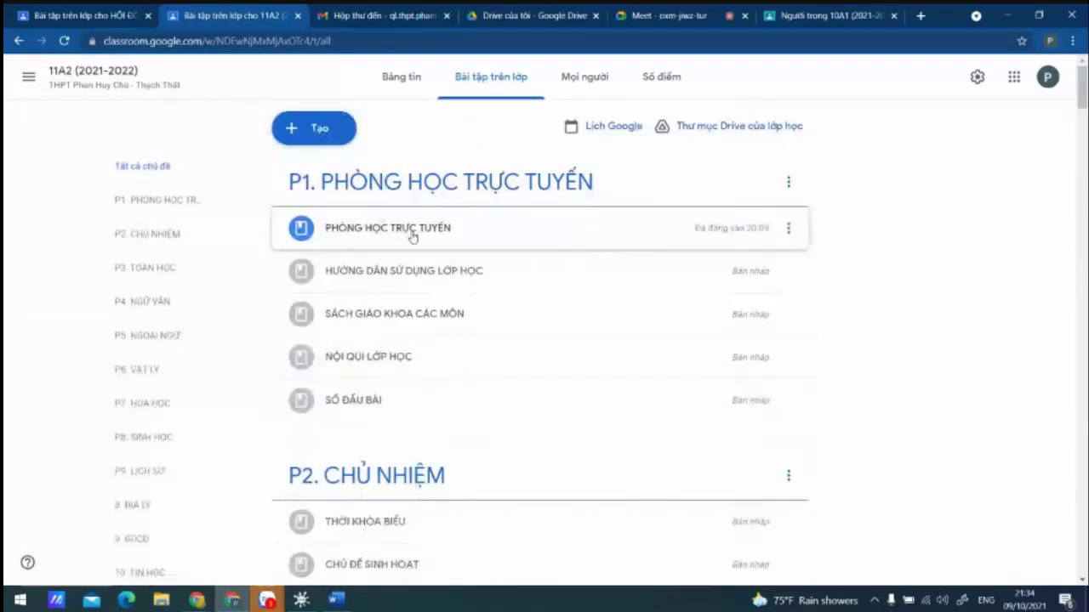
scroll(499, 247, down, 4)
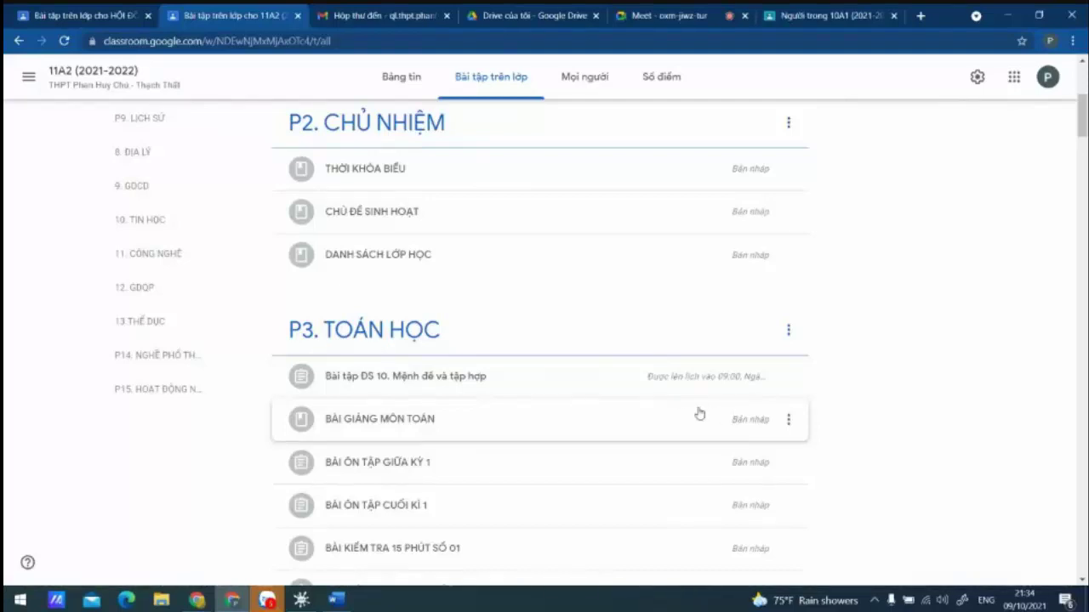
scroll(697, 413, up, 3)
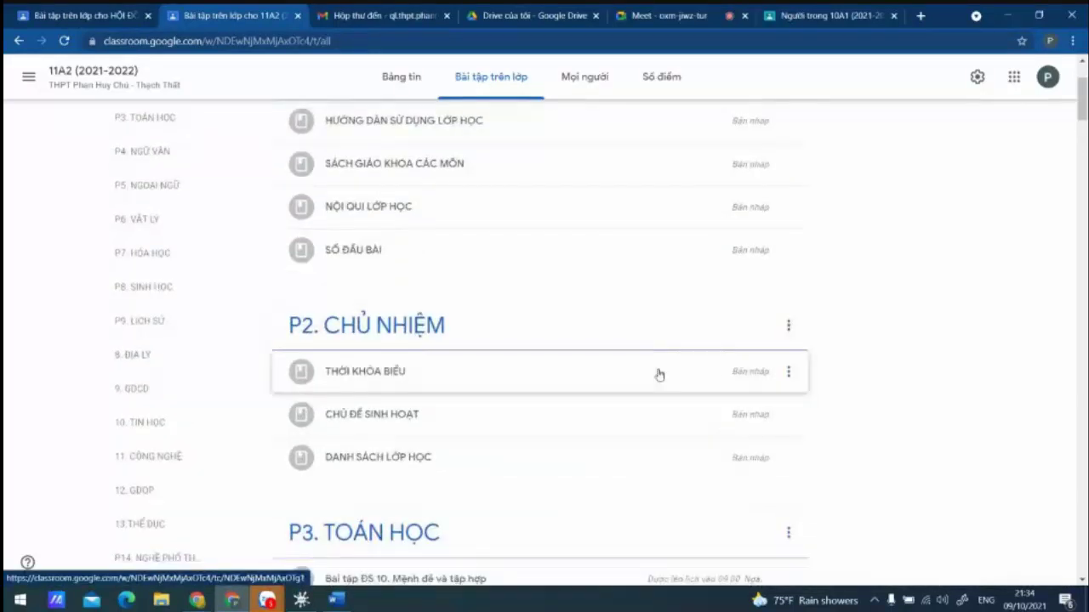
scroll(659, 374, down, 4)
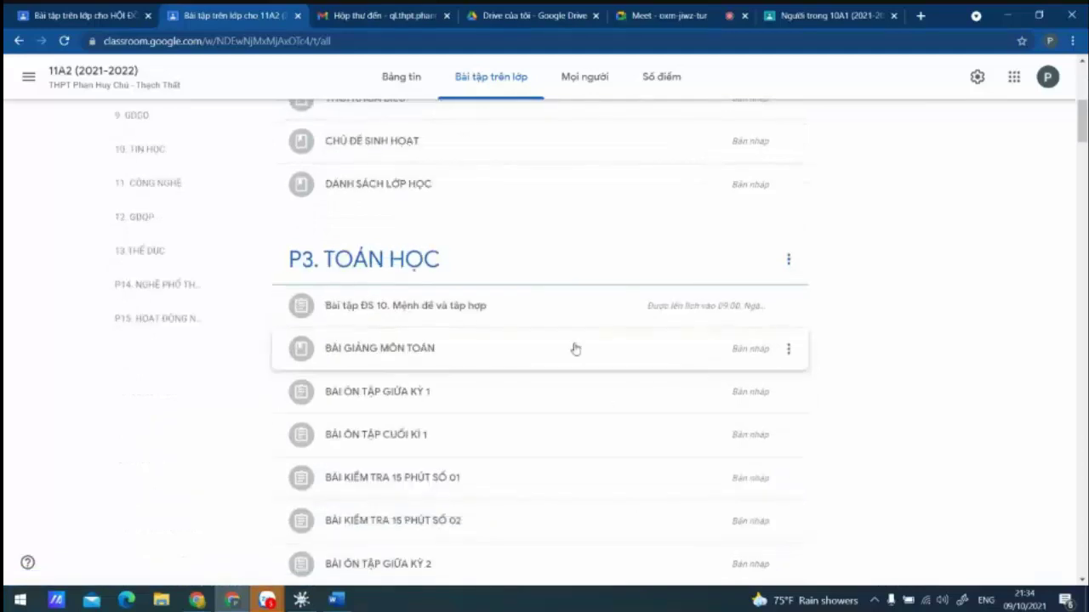
click(664, 306)
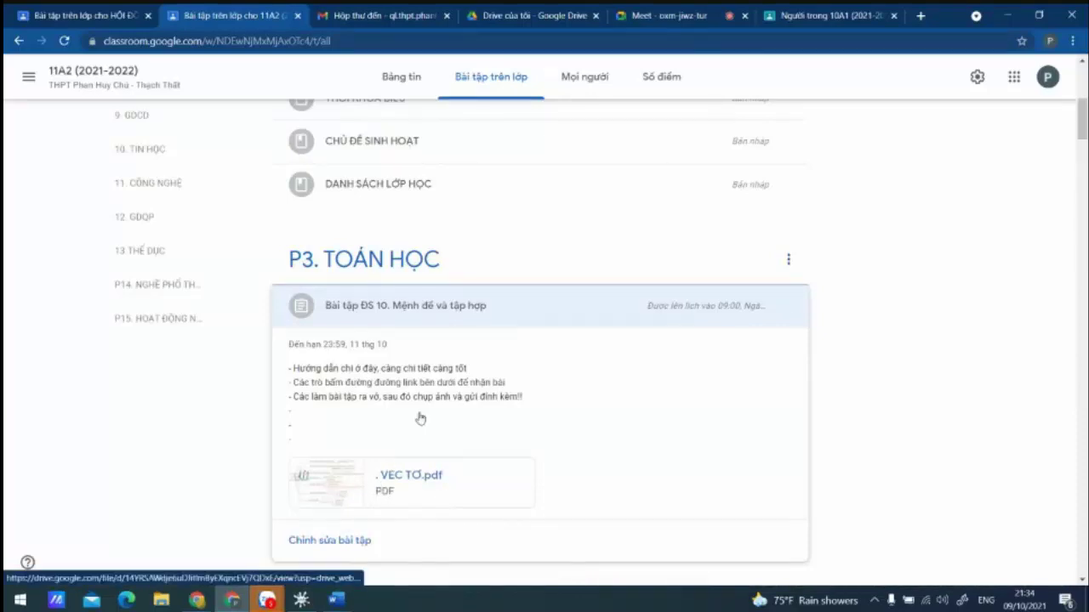
scroll(477, 400, down, 2)
scroll(567, 358, down, 4)
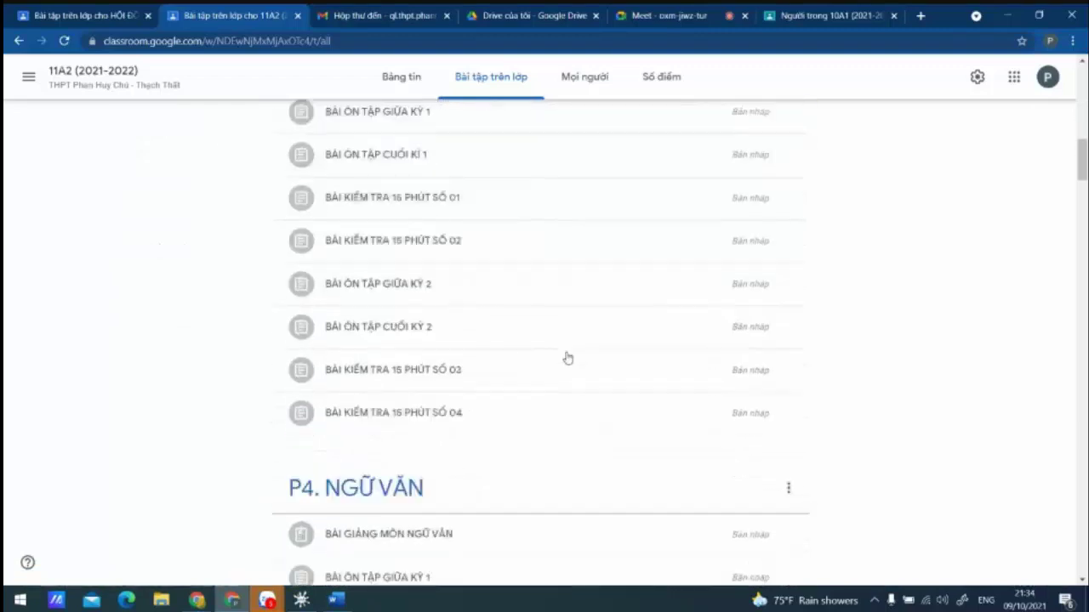
scroll(567, 358, up, 4)
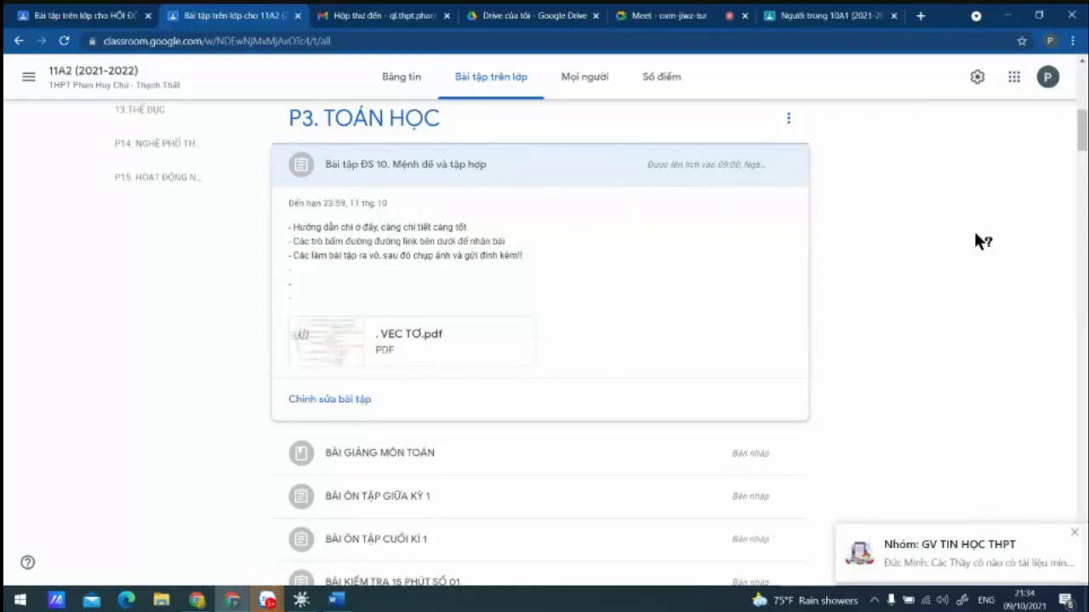
scroll(970, 246, up, 3)
scroll(612, 214, up, 4)
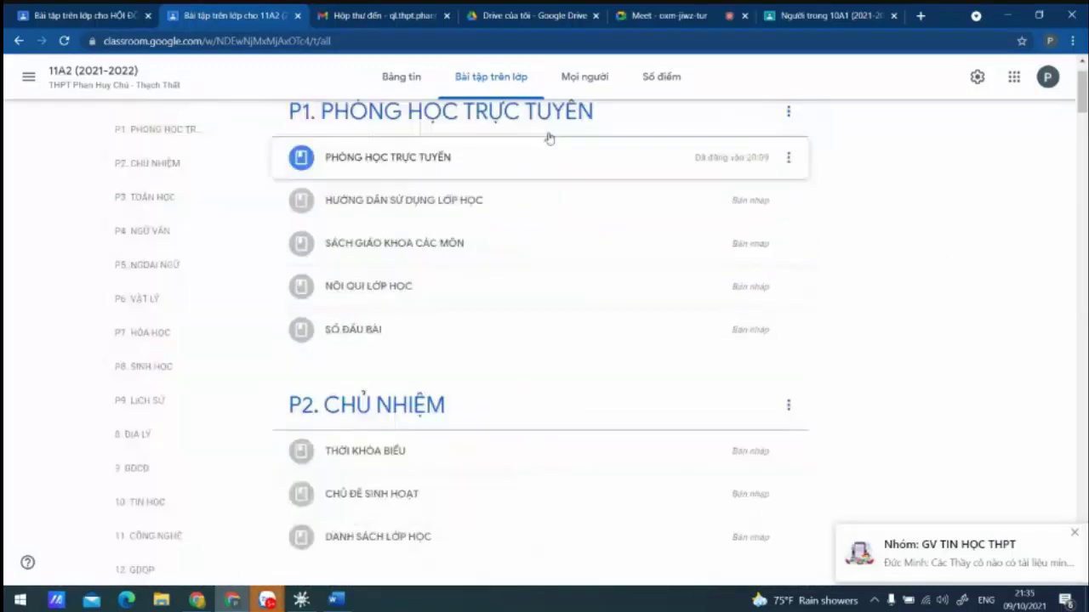
scroll(664, 175, down, 2)
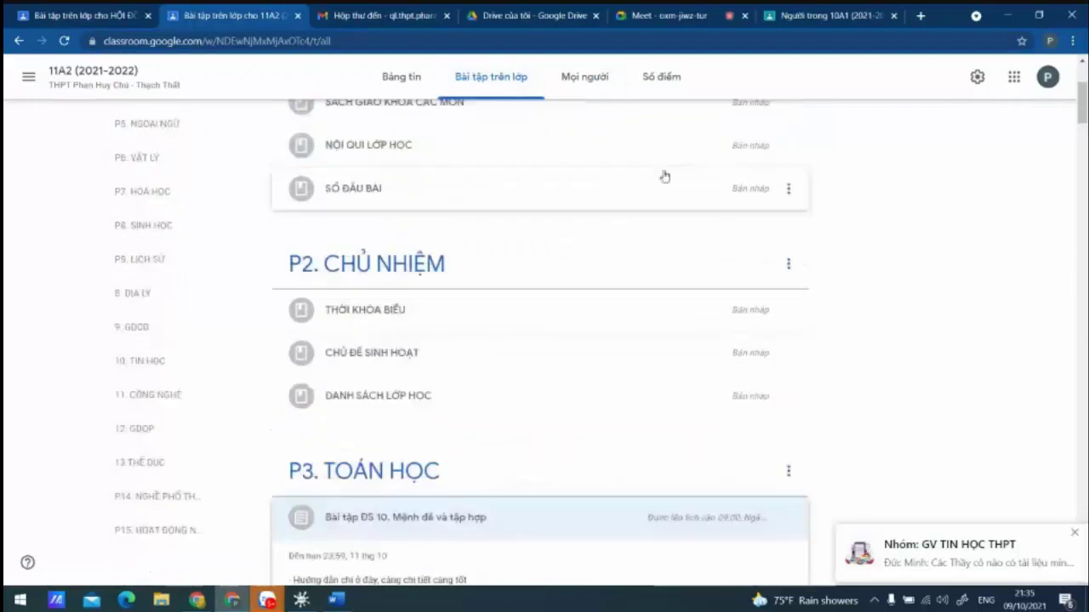
scroll(712, 199, up, 3)
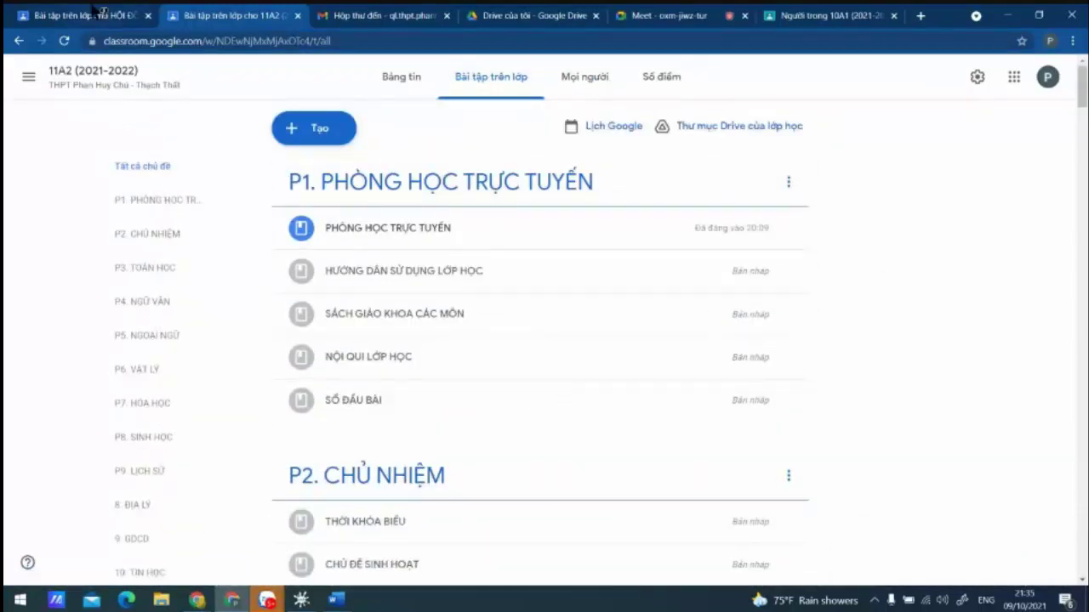
- Switch to the Chrome window showing LỚP 12A12(21-22), display its class list, and check the Google Meet call in between
click(266, 600)
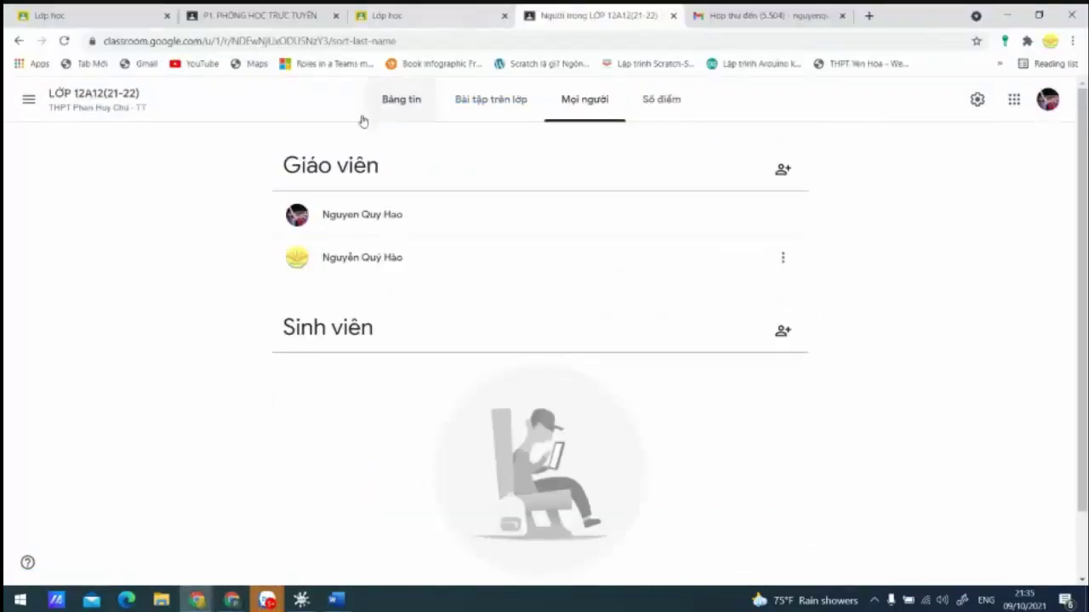
click(27, 102)
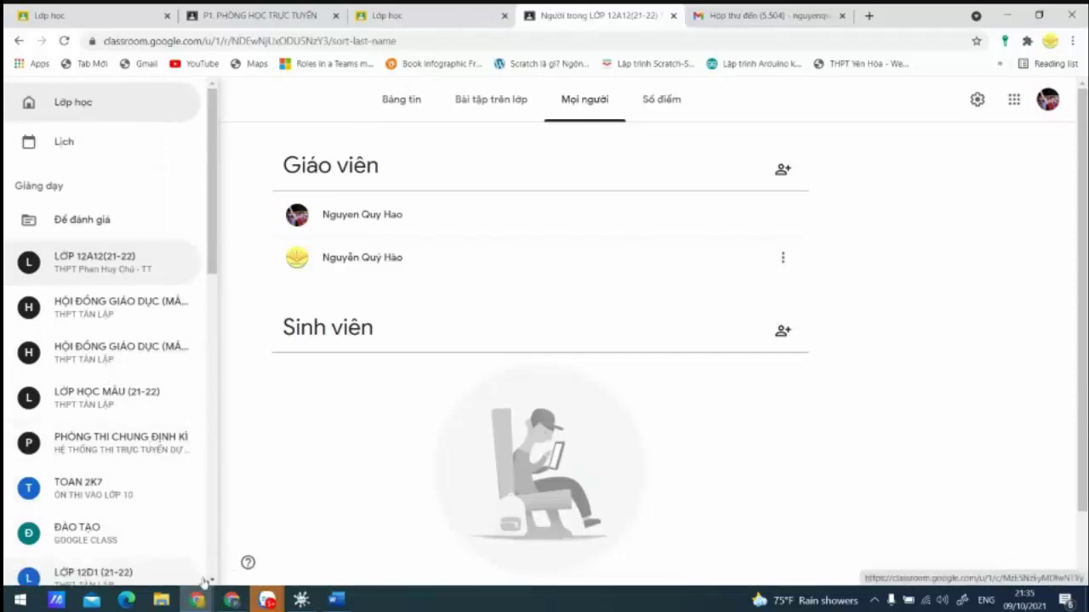
click(232, 601)
click(655, 21)
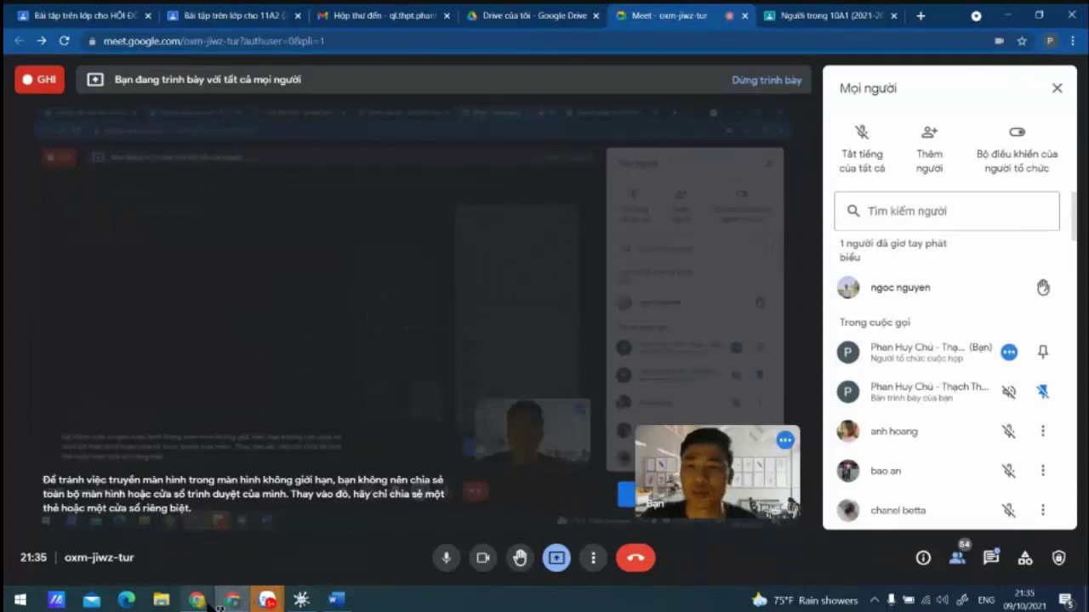
mouse_move(208, 602)
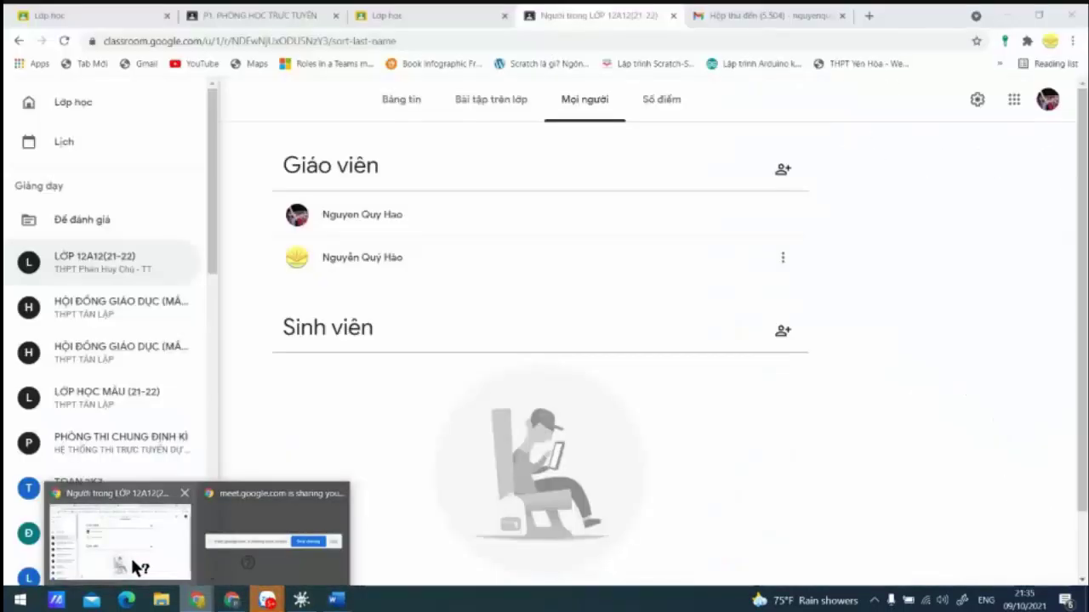
click(136, 569)
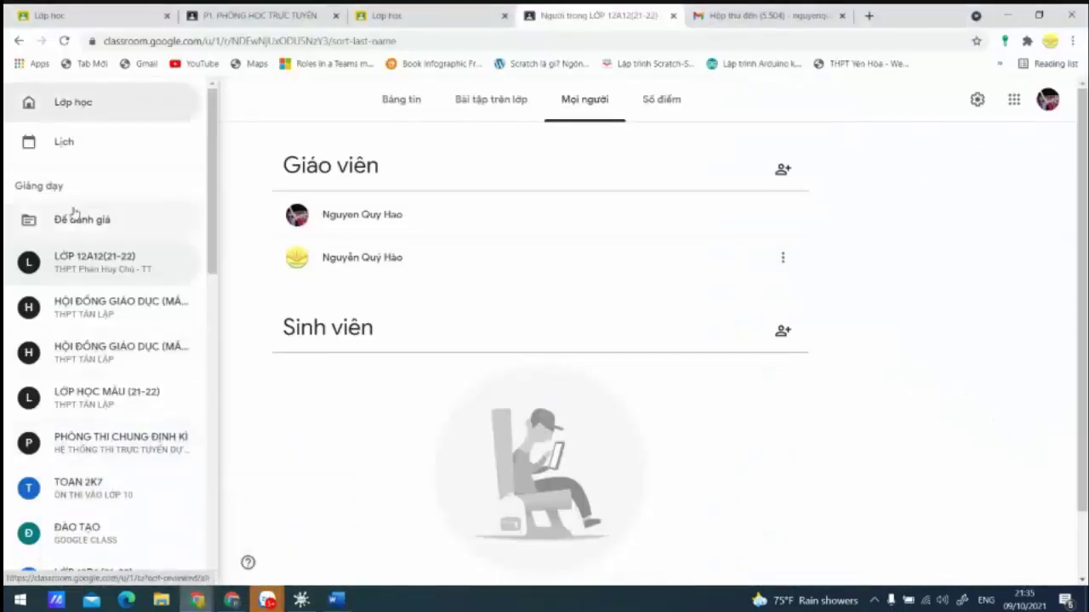
- Find LỚP 10A5 (21-22) of THPT TÂN LẬP in the class list and open its classwork page
scroll(136, 399, down, 3)
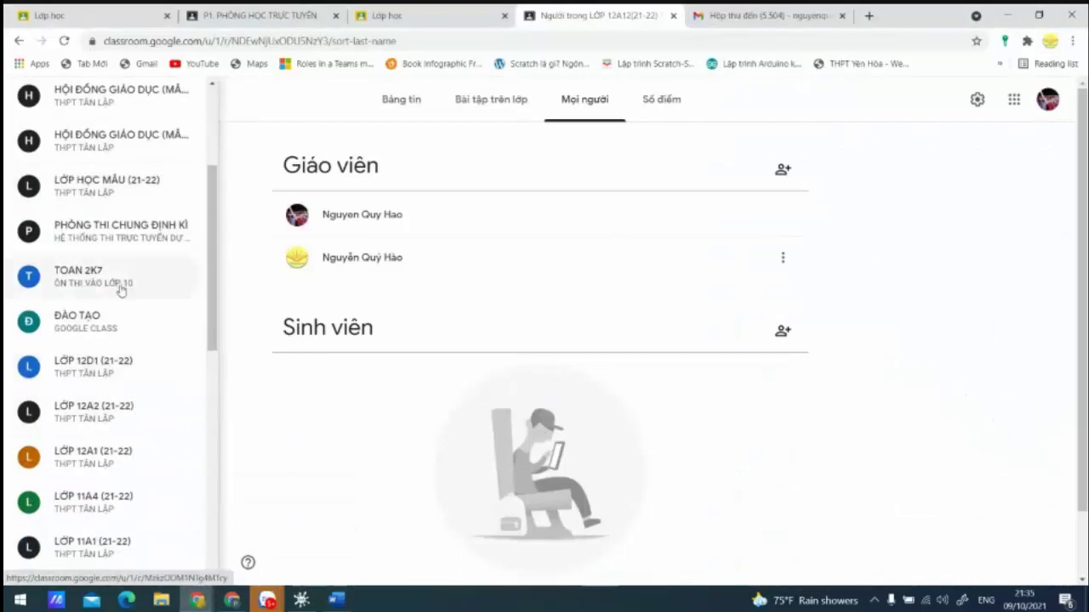
scroll(121, 288, down, 2)
scroll(123, 294, down, 2)
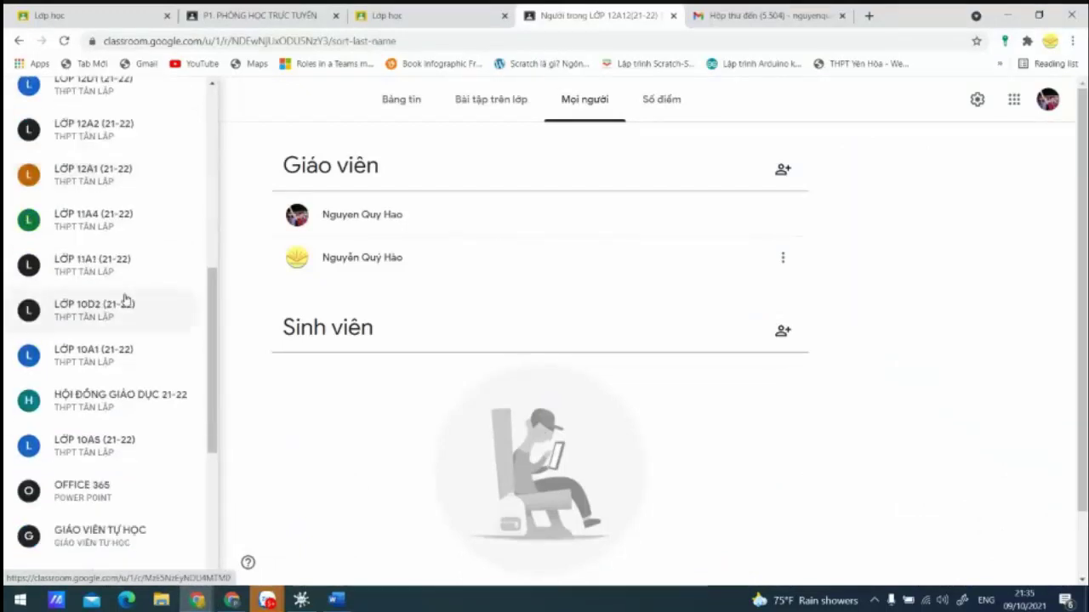
scroll(125, 299, down, 5)
scroll(129, 308, up, 3)
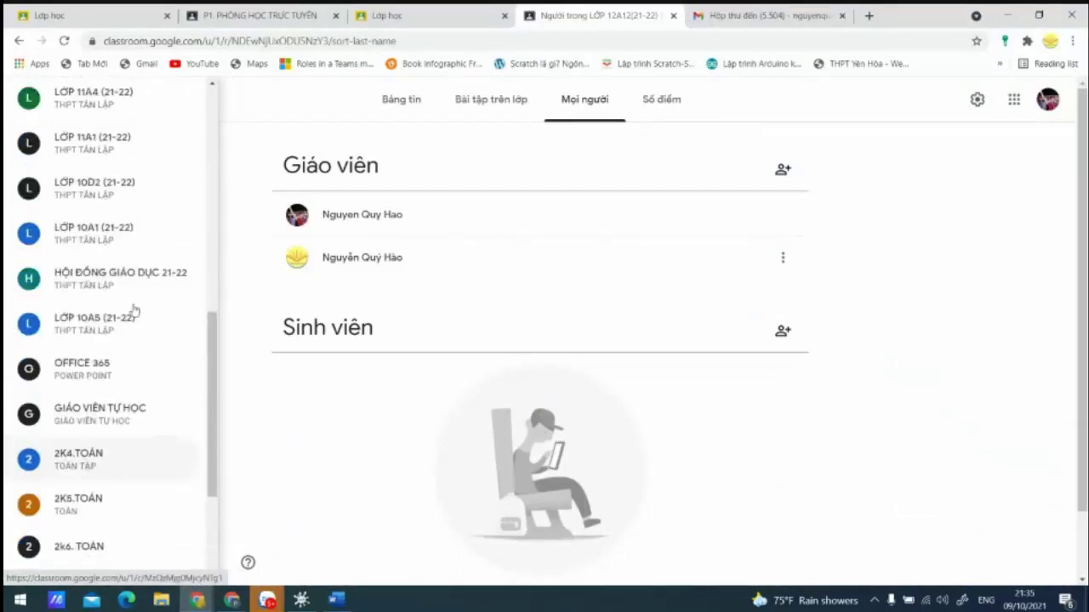
scroll(133, 311, up, 2)
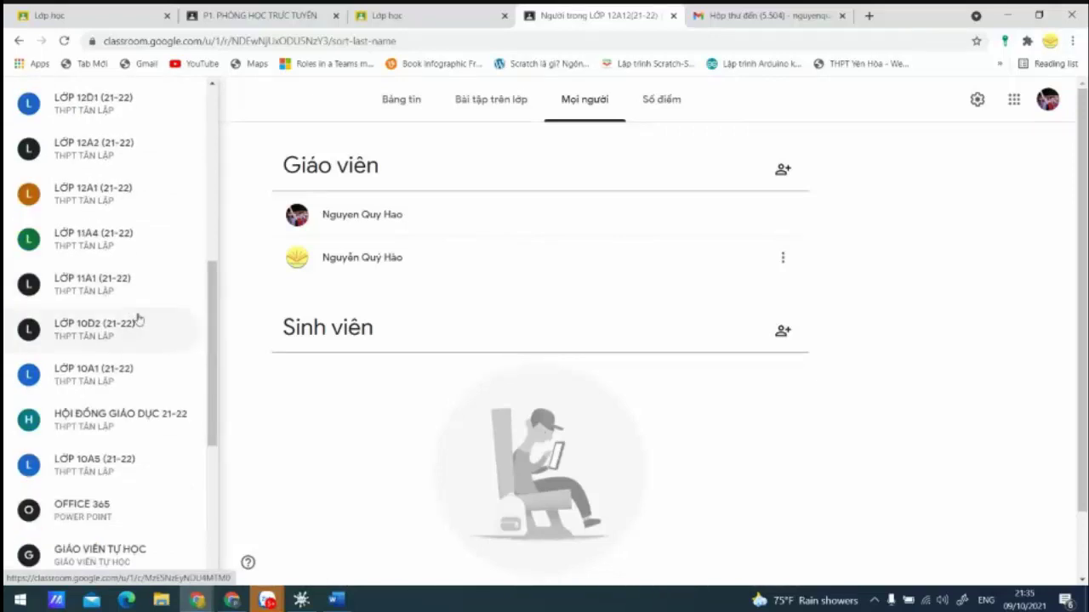
click(119, 463)
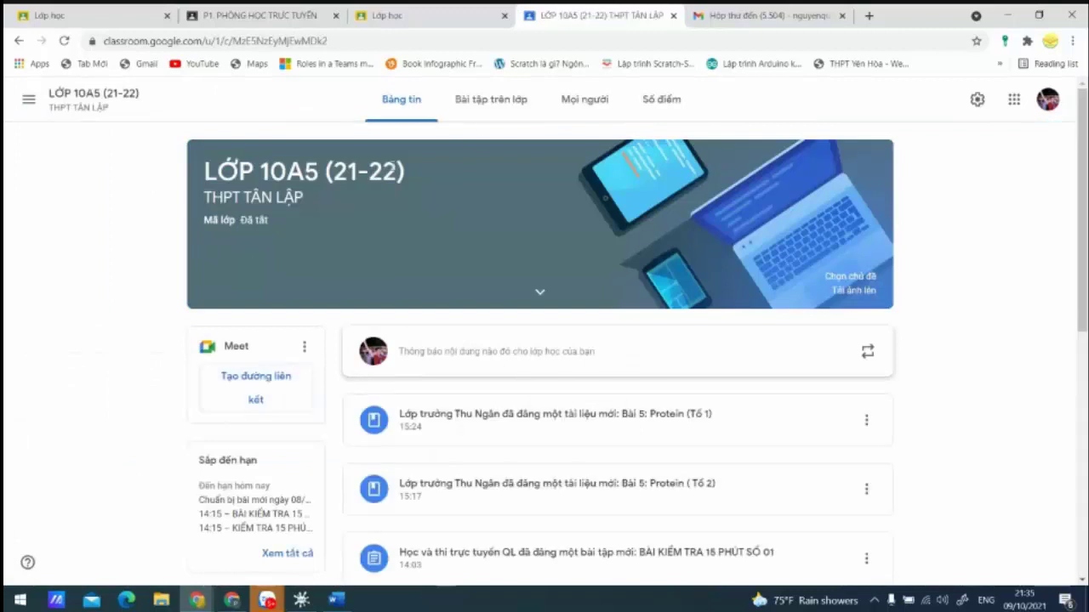
click(485, 103)
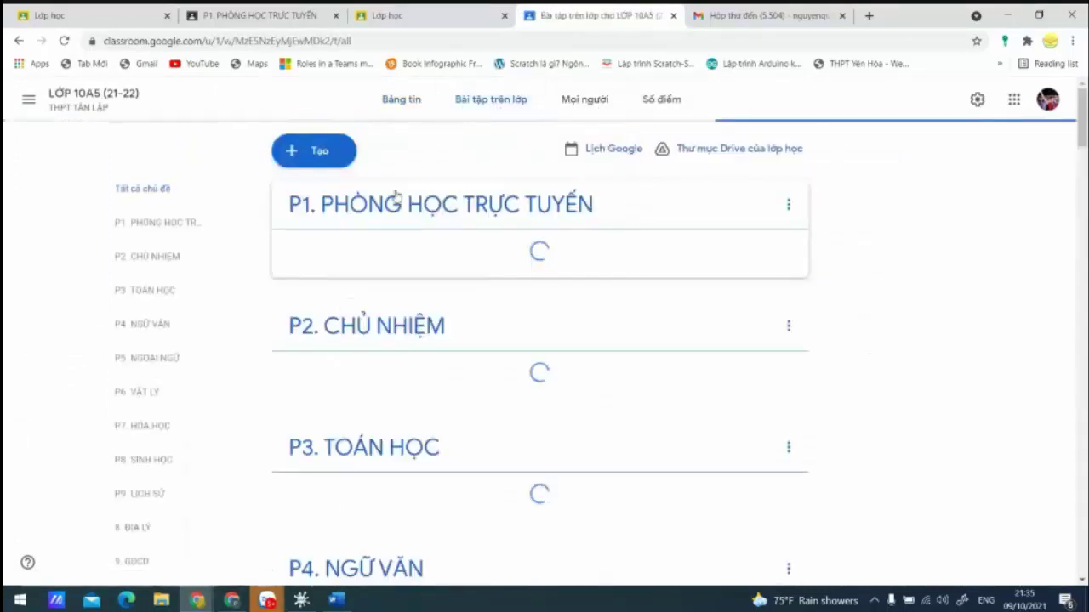
- Load the older entries under the topic 17. NỘP VỞ CHUẨN BỊ BÀI in the classwork list
scroll(545, 327, down, 2)
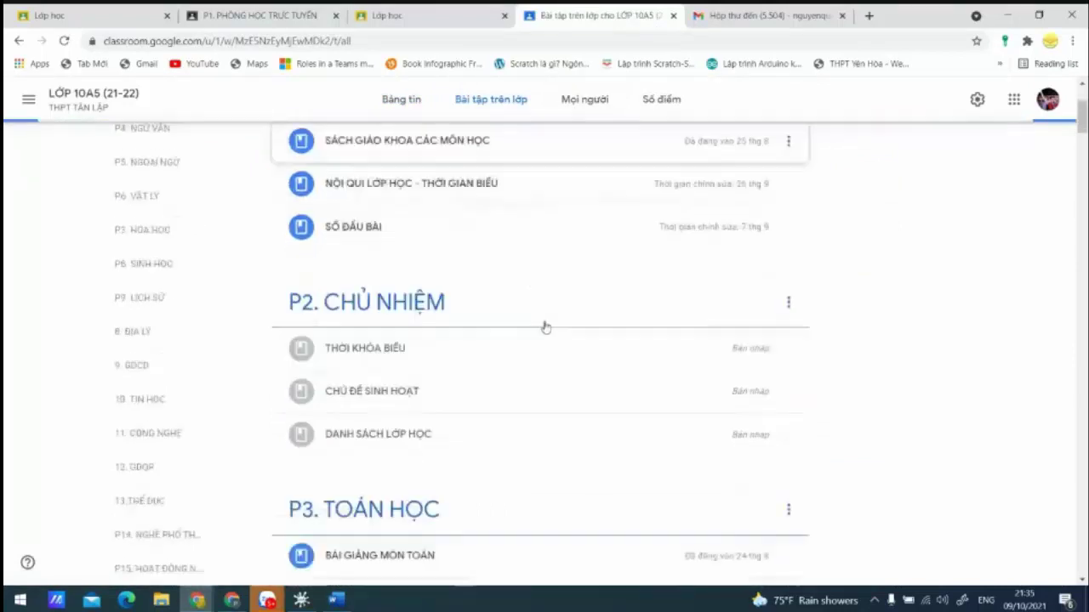
scroll(544, 326, down, 15)
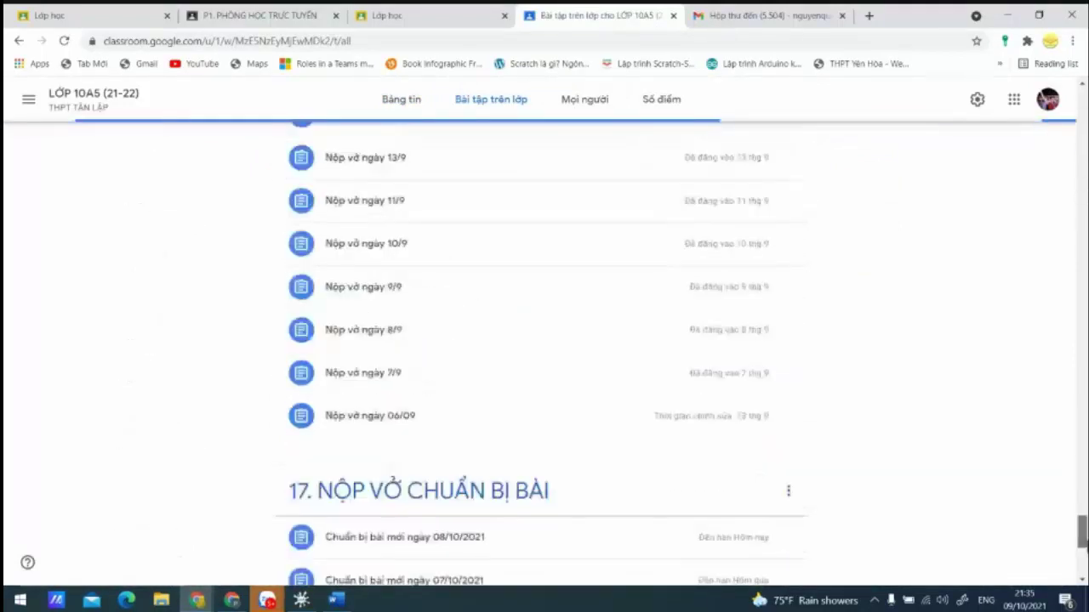
scroll(545, 340, down, 5)
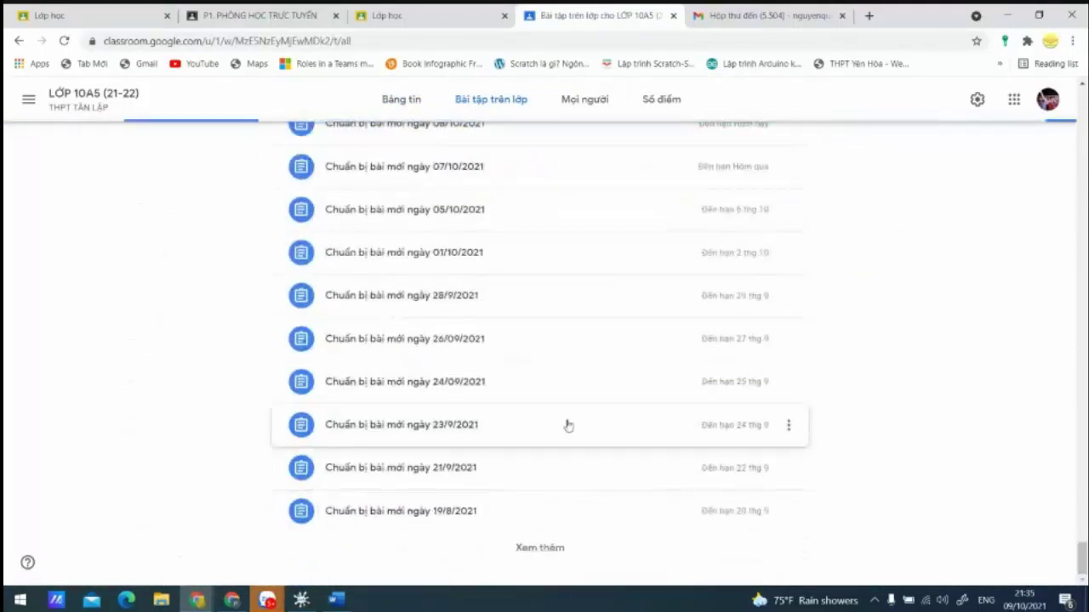
click(536, 550)
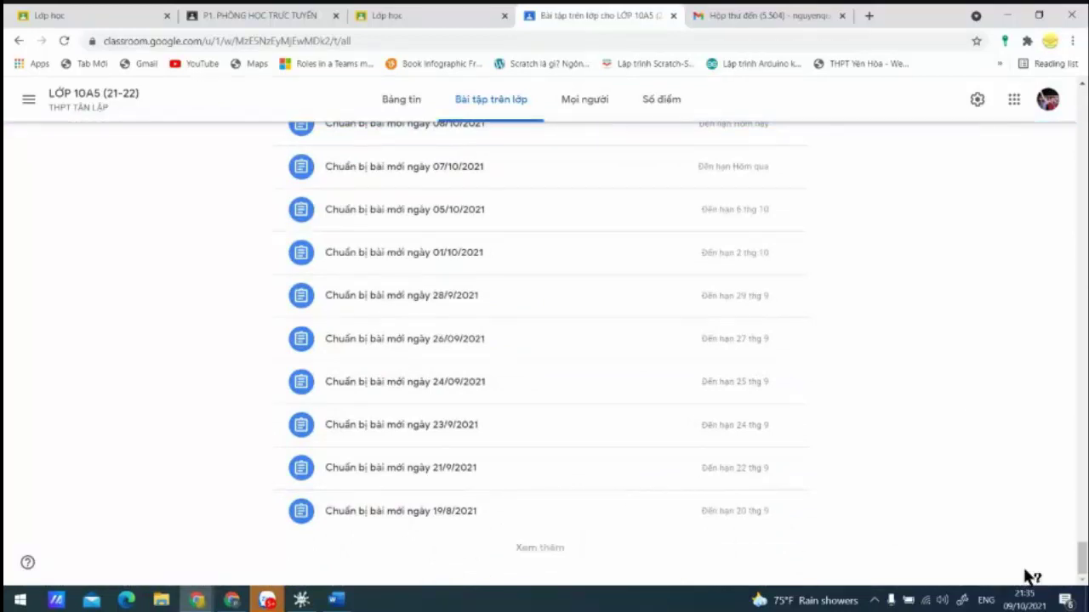
scroll(1021, 553, down, 3)
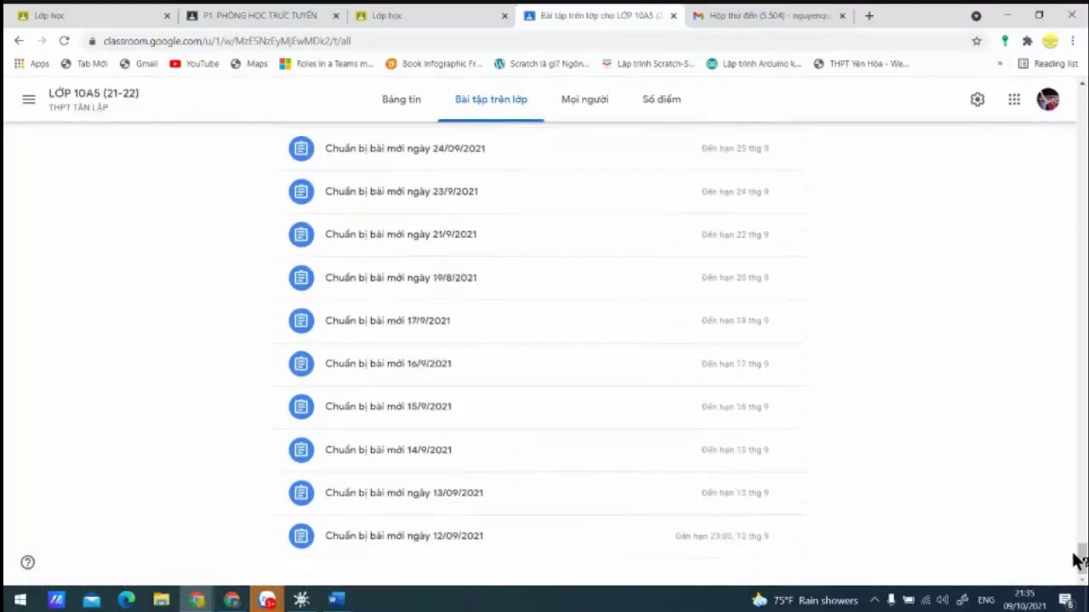
mouse_move(1076, 559)
mouse_down()
mouse_move(1081, 510)
mouse_move(1082, 568)
mouse_up()
- Review the instructions and submission summaries of "Chuẩn bị bài mới ngày 13/09/2021" and "Chuẩn bị bài mới ngày 12/09/2021"
click(705, 506)
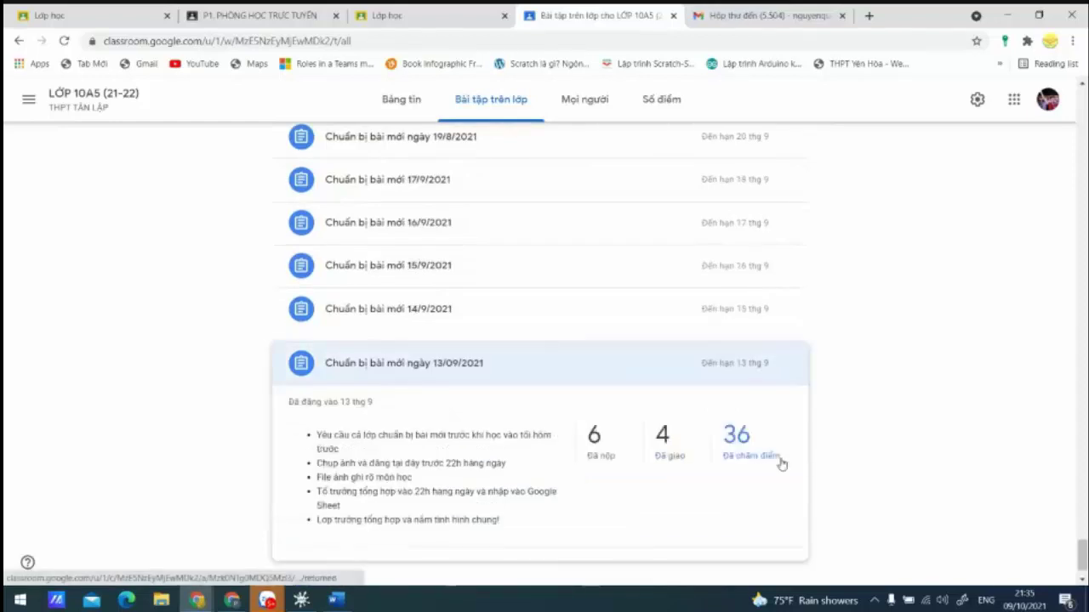
scroll(263, 366, down, 1)
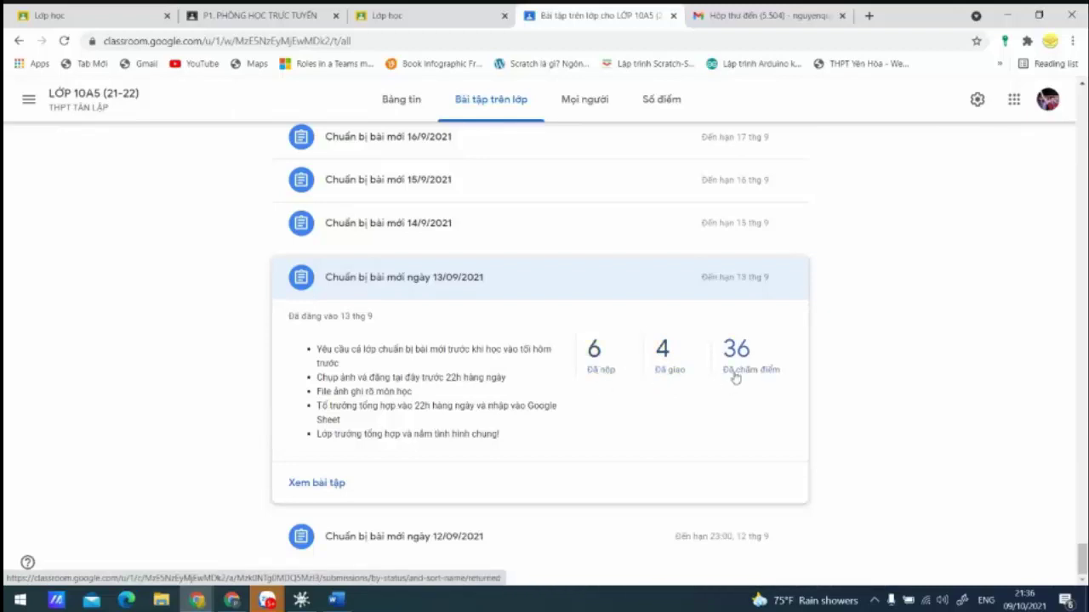
click(378, 279)
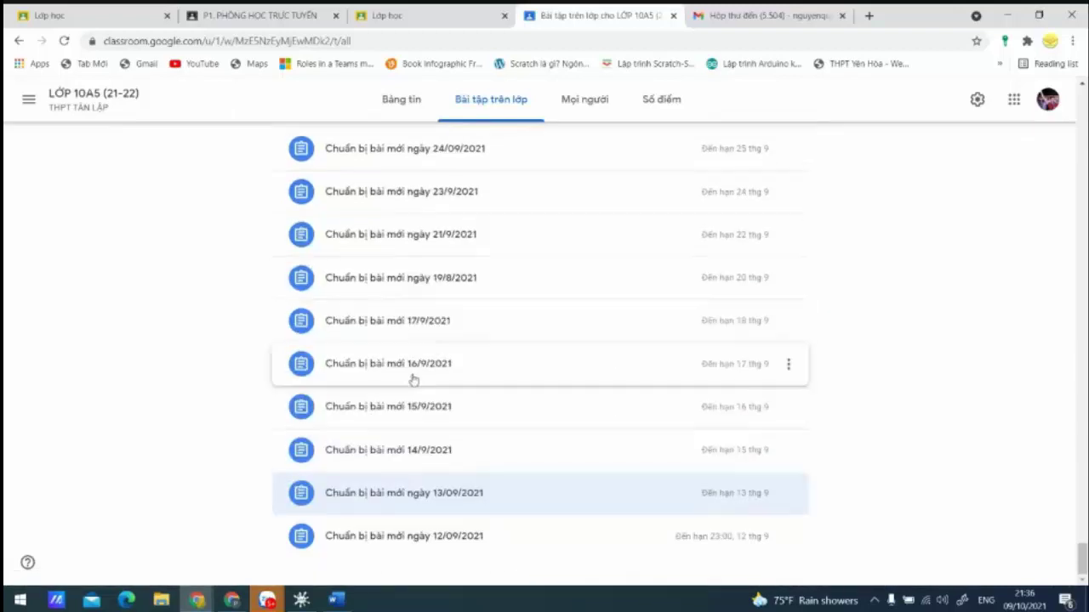
click(382, 536)
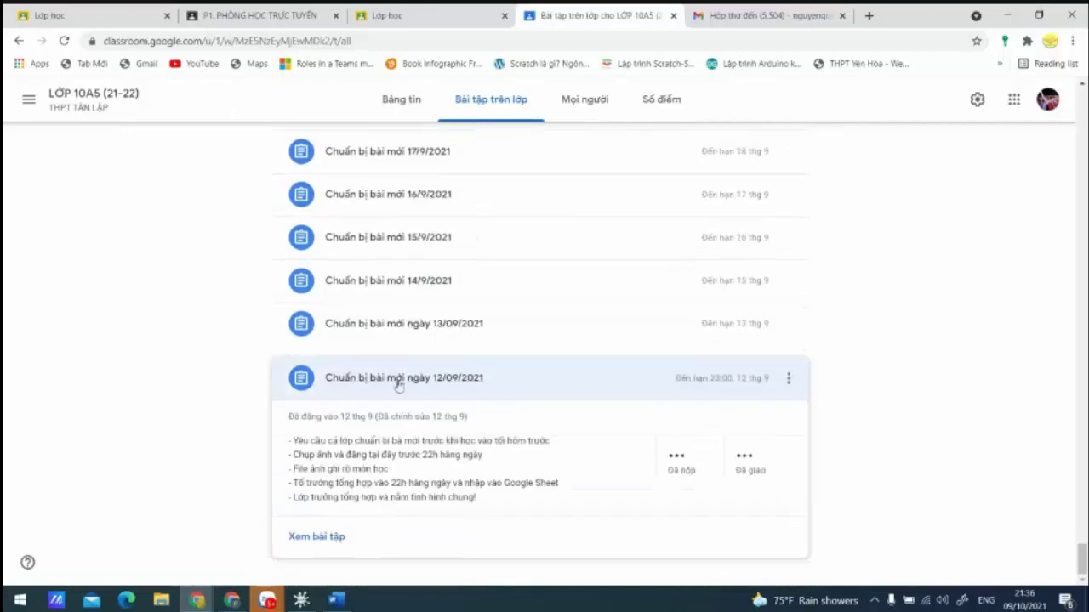
click(389, 323)
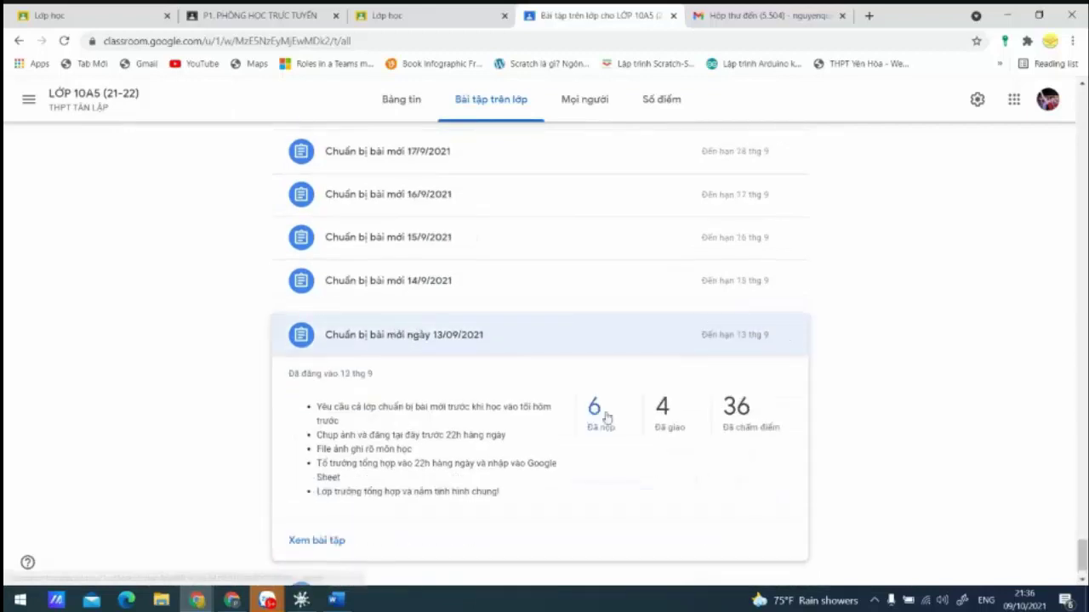
- Open the student work of "Chuẩn bị bài mới ngày 13/09/2021" and review the Đã nộp, Đã giao and Đã chấm điểm groups
click(319, 484)
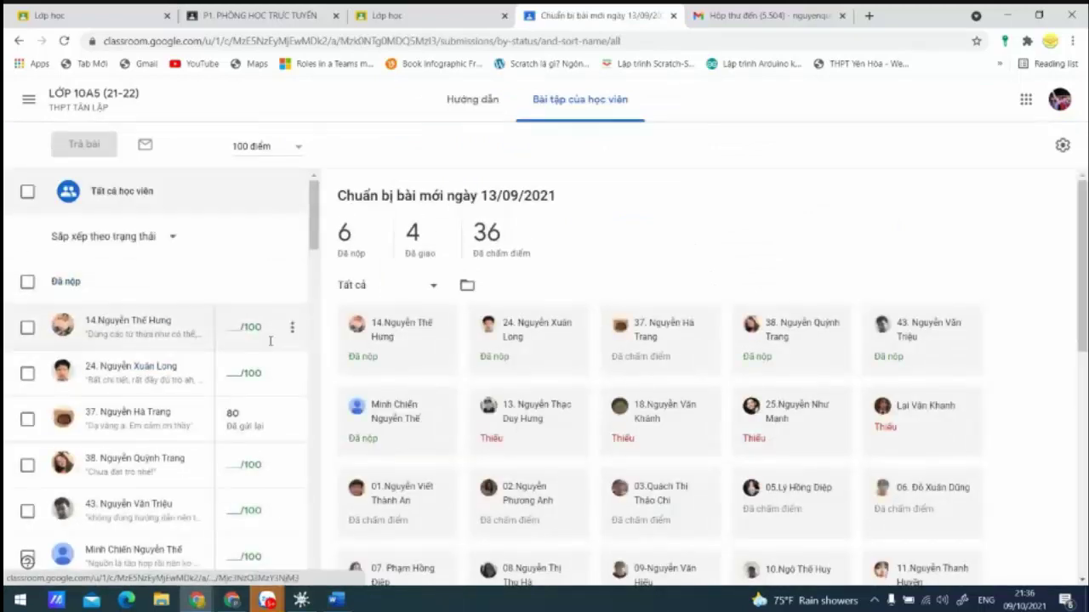
scroll(265, 341, down, 3)
scroll(267, 342, down, 3)
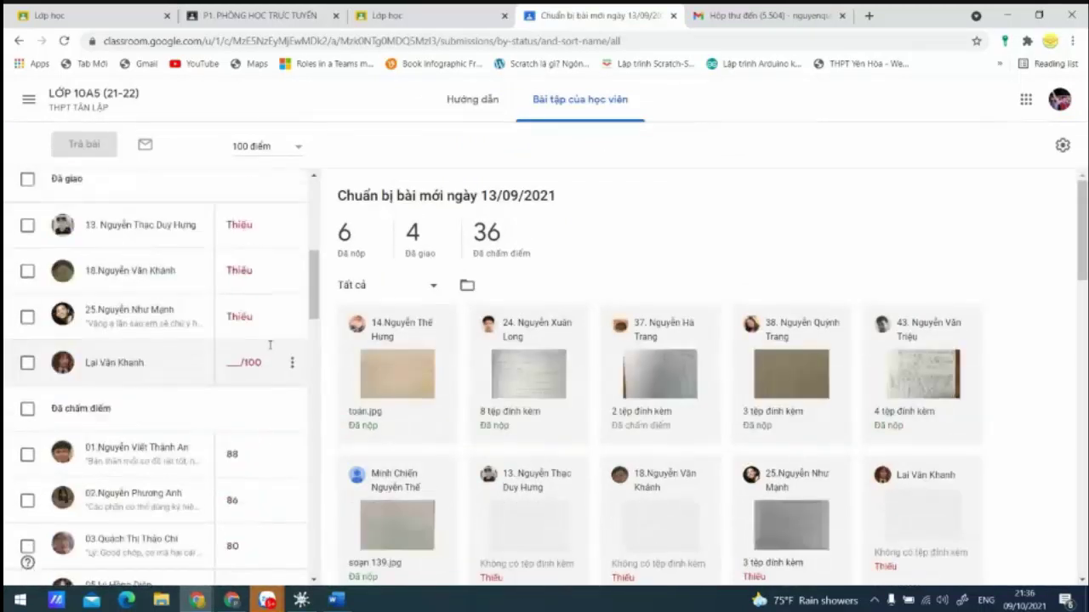
scroll(268, 342, down, 4)
scroll(268, 342, up, 3)
scroll(170, 374, up, 1)
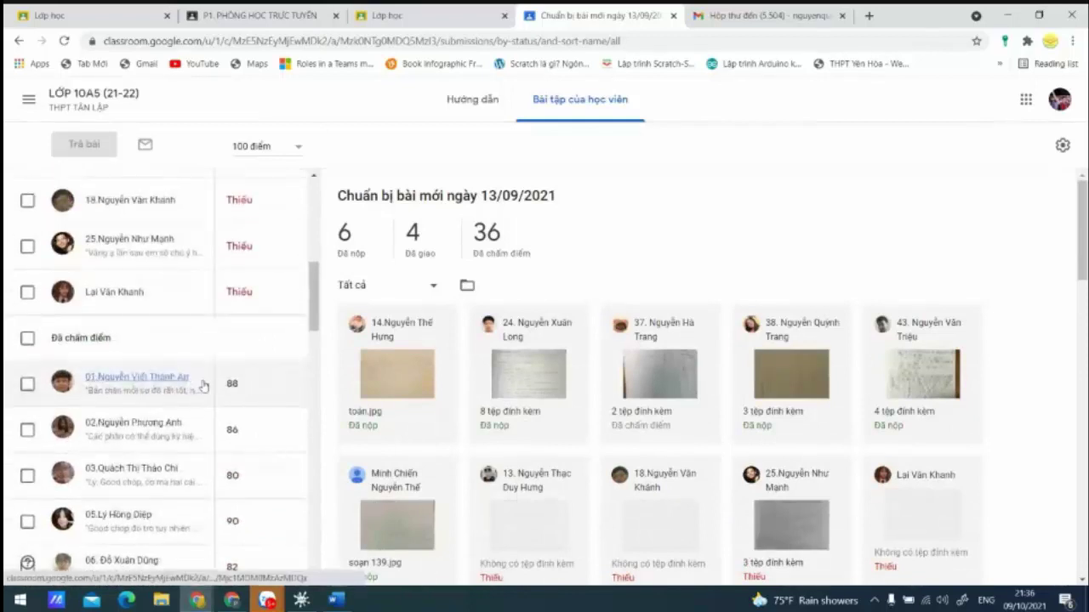
scroll(185, 351, up, 3)
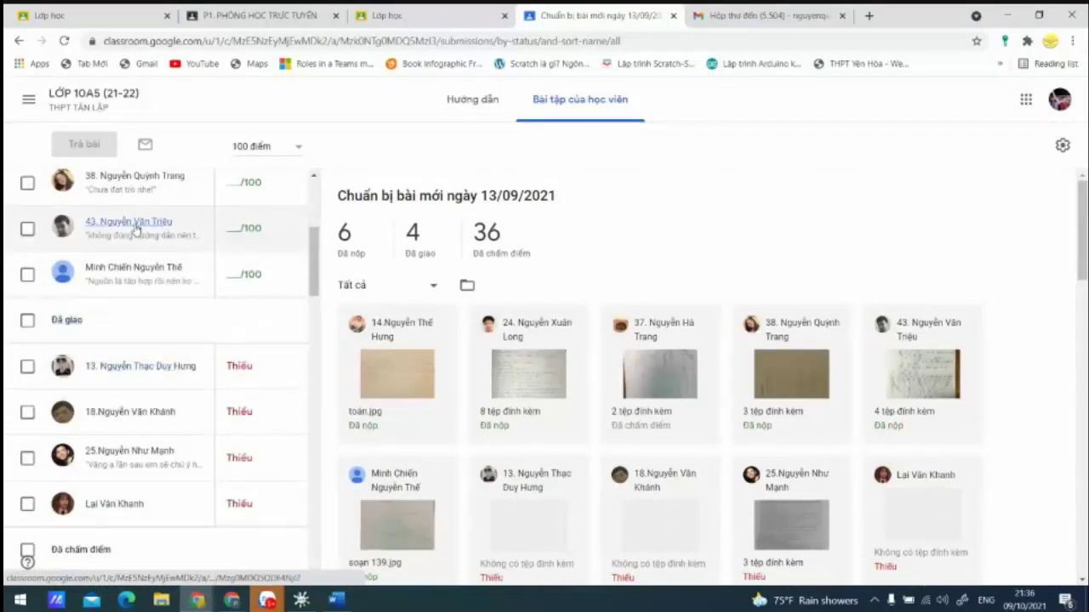
scroll(140, 255, down, 3)
- View the graded submissions of students number 01 and 27 and read their private comments
click(144, 380)
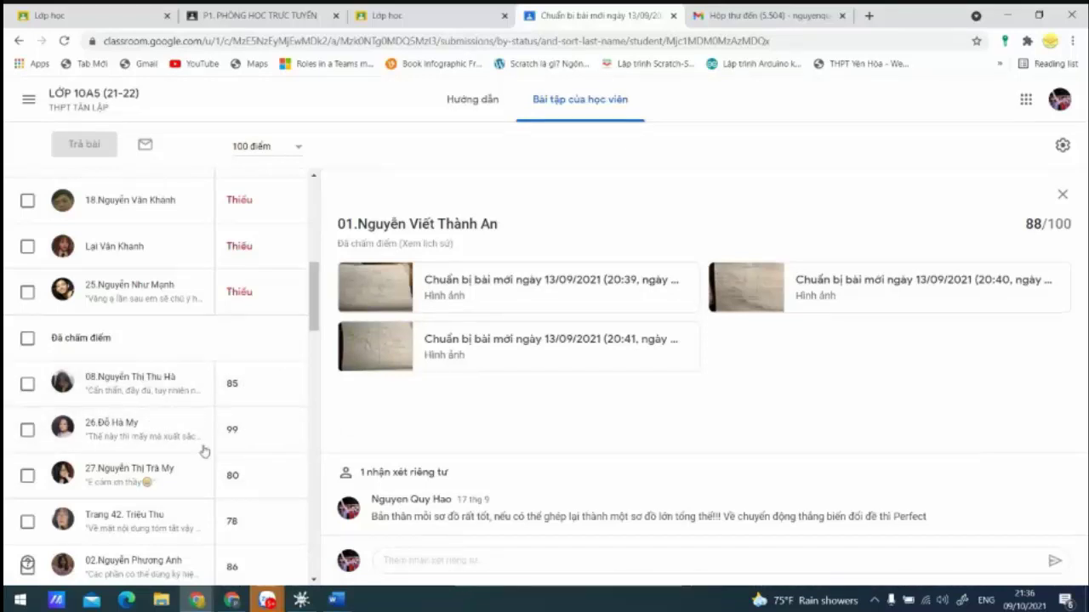
drag(451, 516, 885, 534)
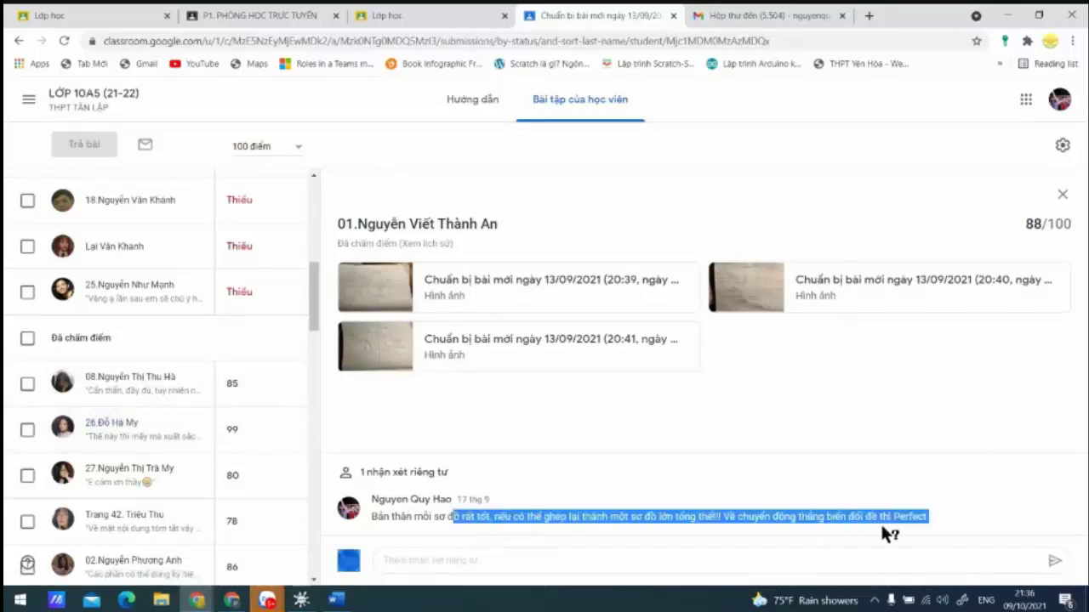
click(801, 559)
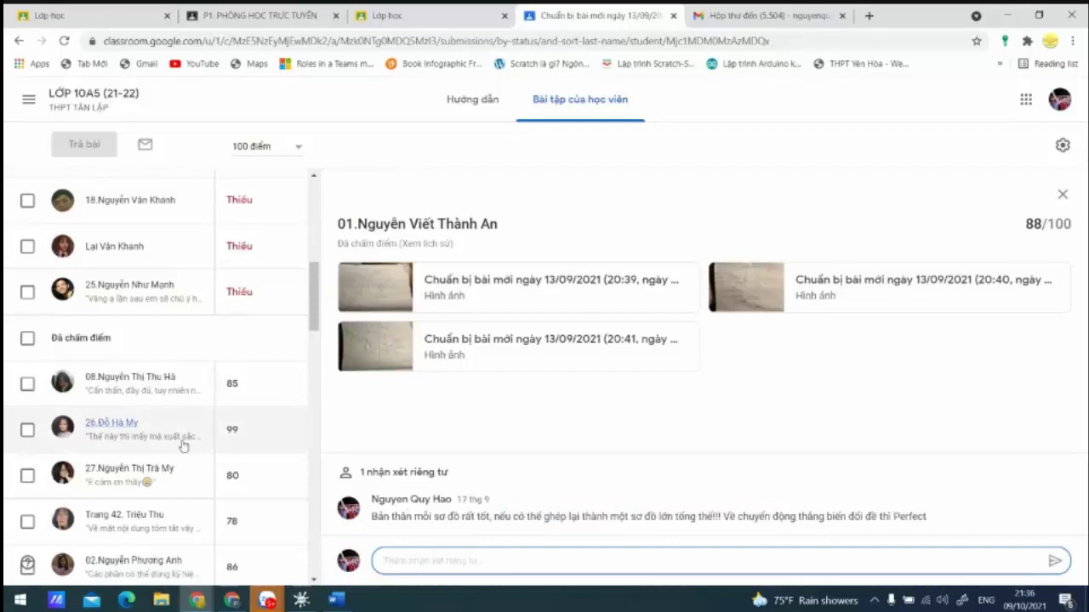
scroll(203, 411, down, 2)
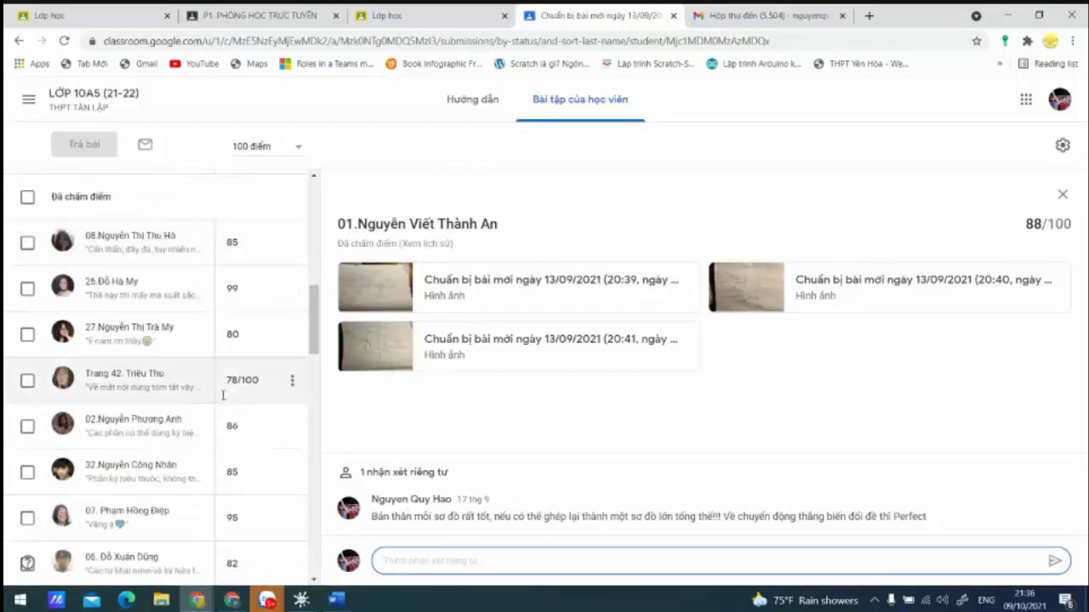
click(120, 330)
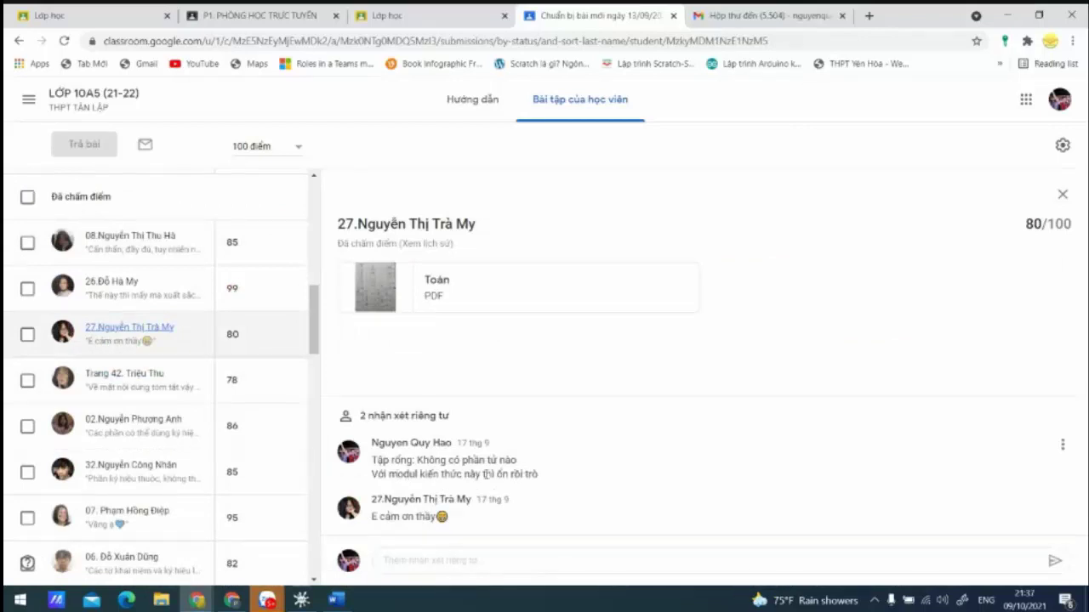
- View student number 24's submission under Đã nộp and examine its attached images and the teacher's private comment
scroll(195, 365, up, 5)
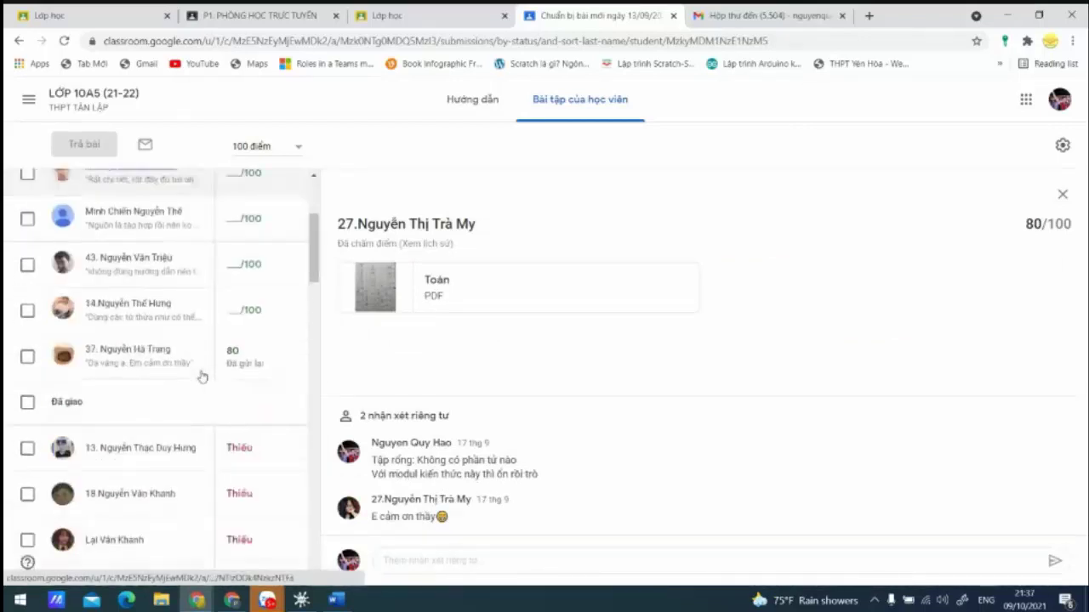
scroll(202, 377, up, 3)
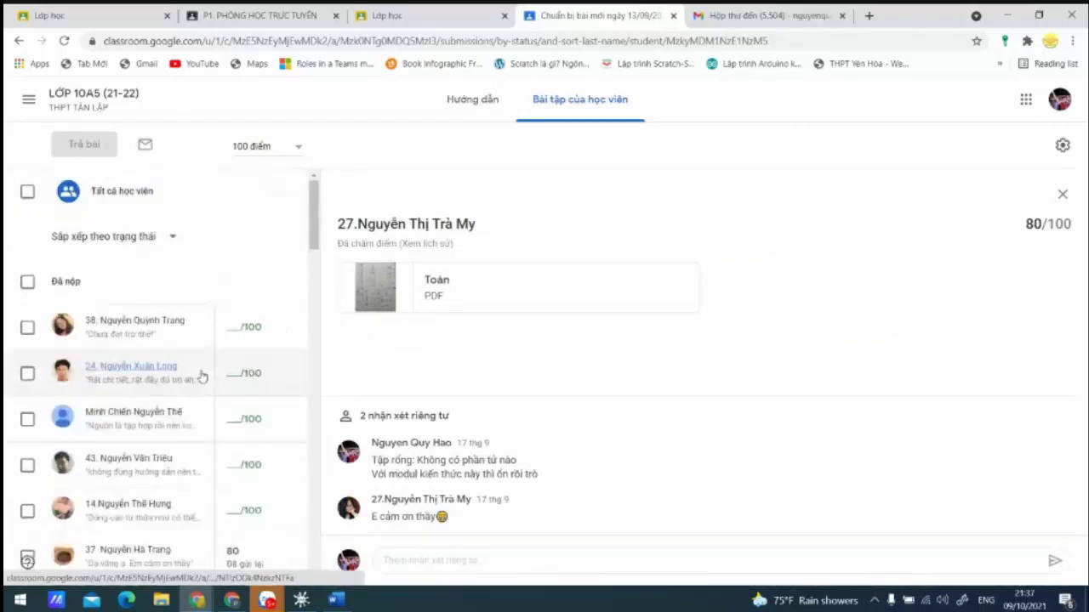
click(148, 370)
scroll(648, 366, down, 3)
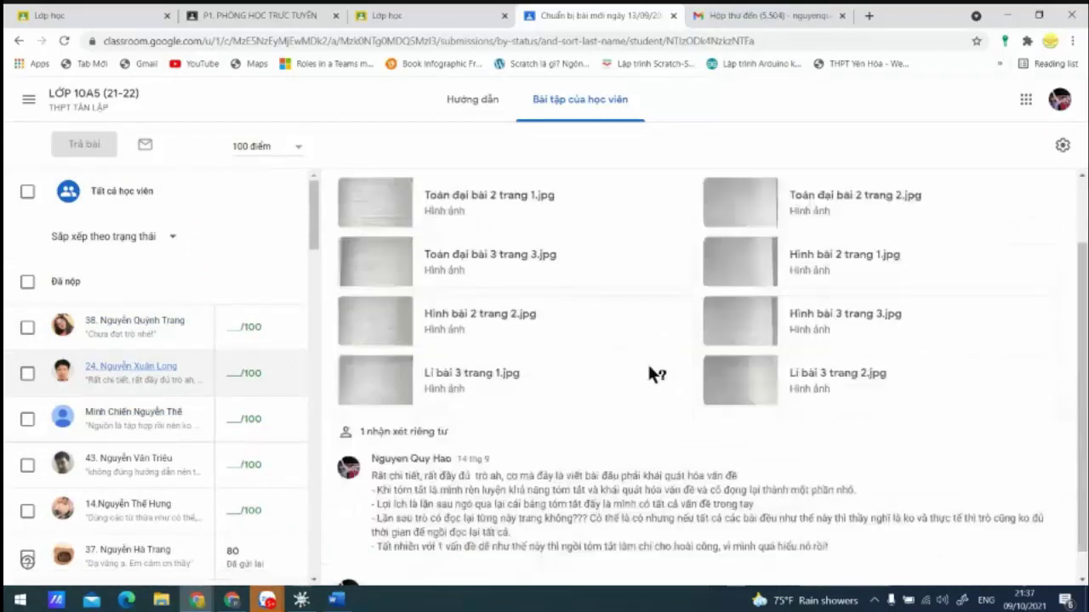
scroll(630, 387, up, 3)
scroll(939, 285, down, 2)
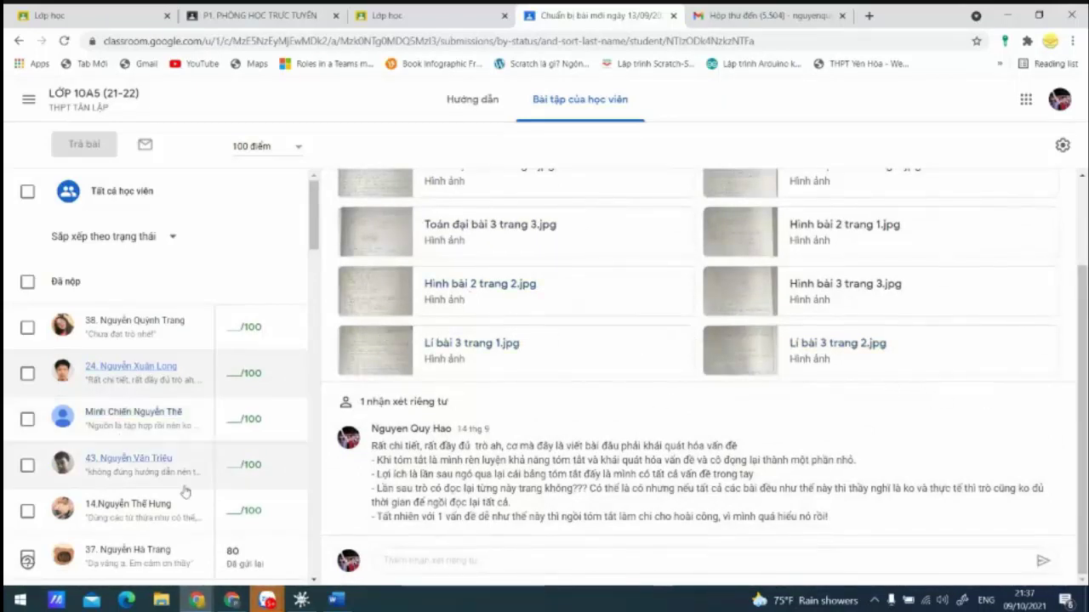
scroll(143, 409, down, 1)
scroll(143, 409, up, 1)
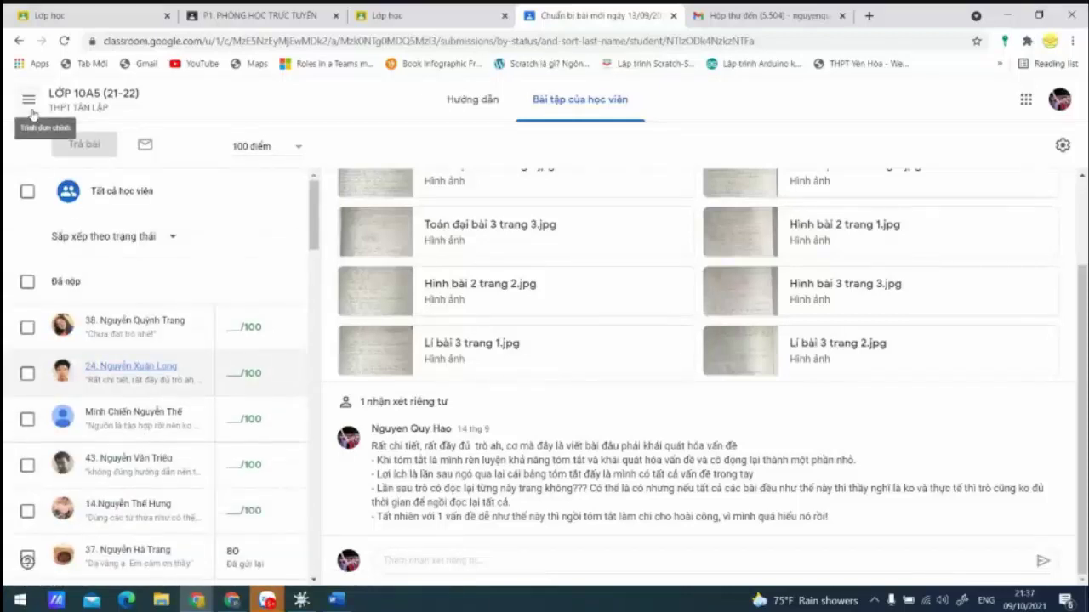
click(29, 111)
scroll(178, 466, down, 1)
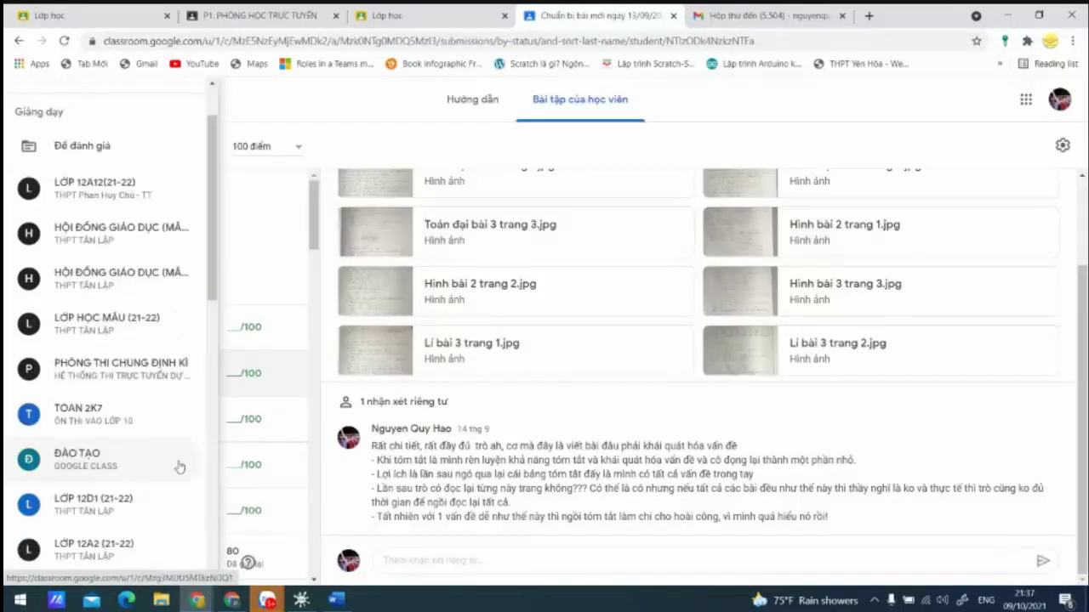
scroll(178, 467, down, 3)
- Return to class 10A5's classwork and review the instructions and submission summary of "Nộp vở ngày 9/9"
click(19, 40)
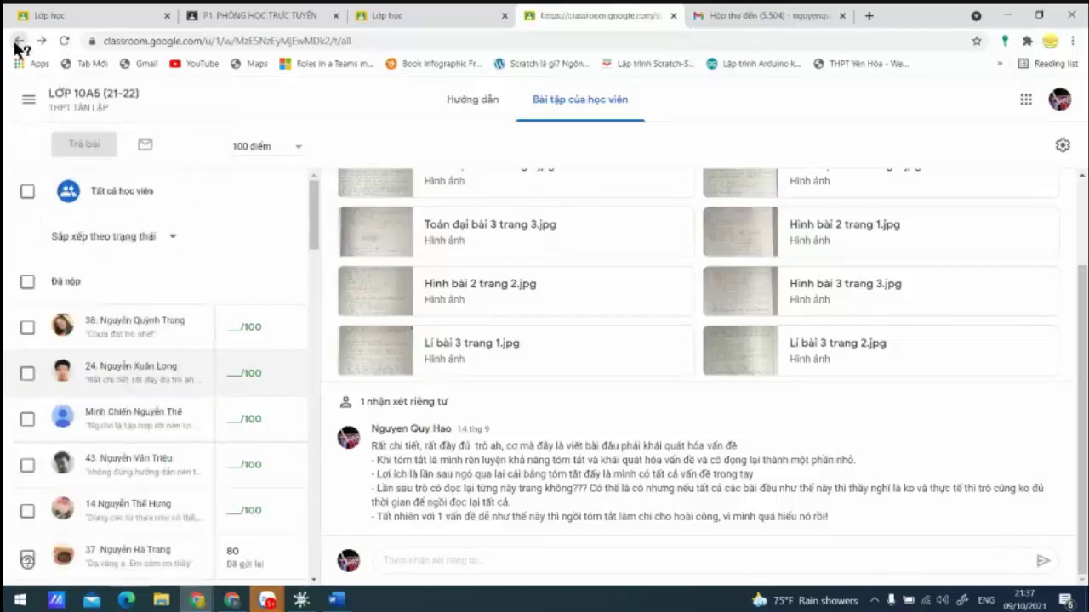
scroll(146, 389, down, 10)
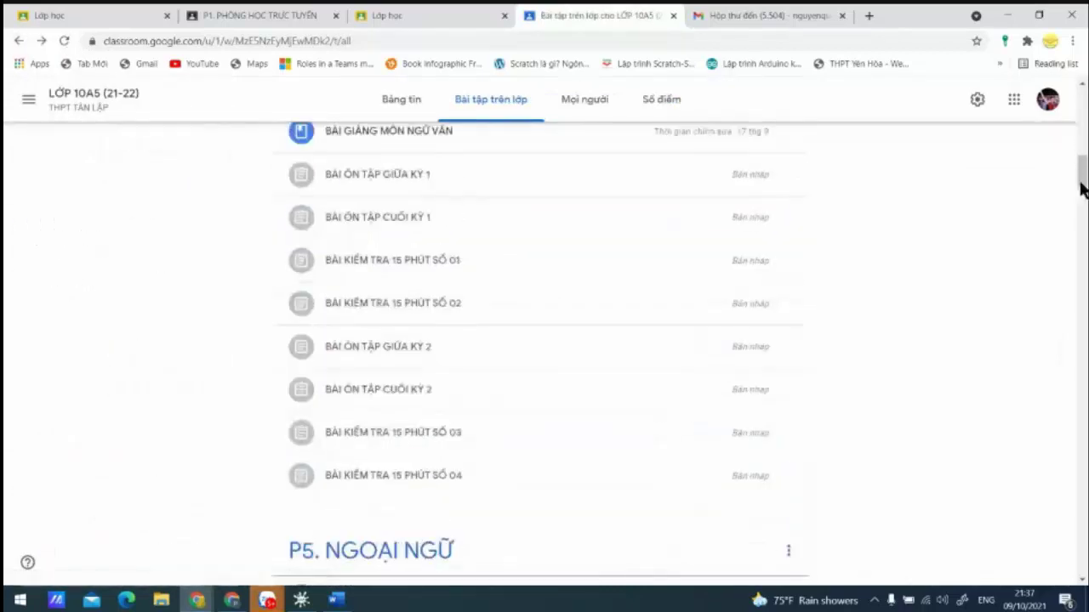
drag(1082, 188, 1070, 522)
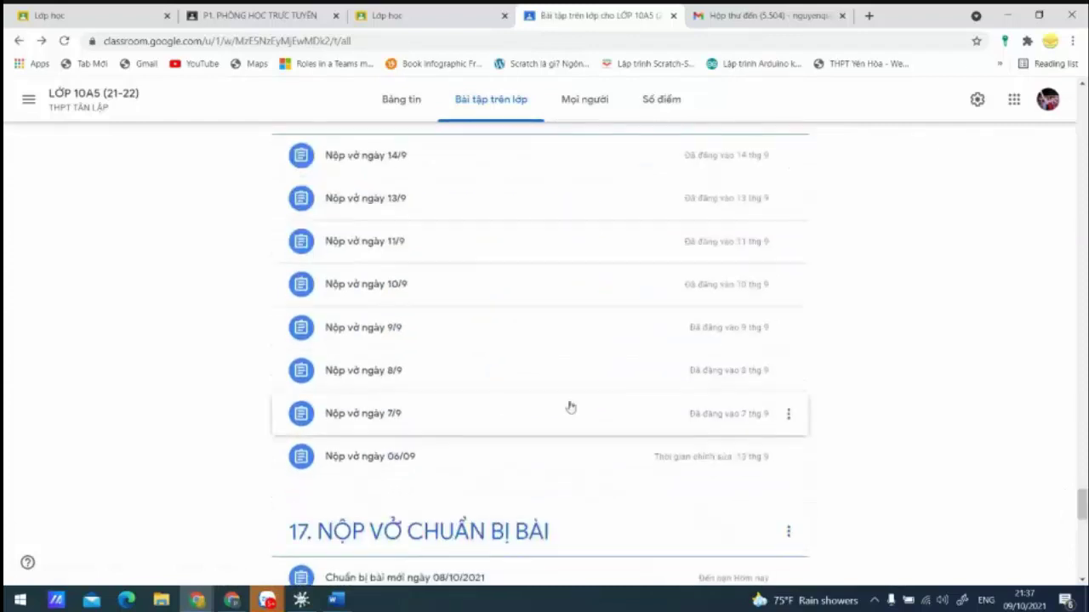
click(370, 332)
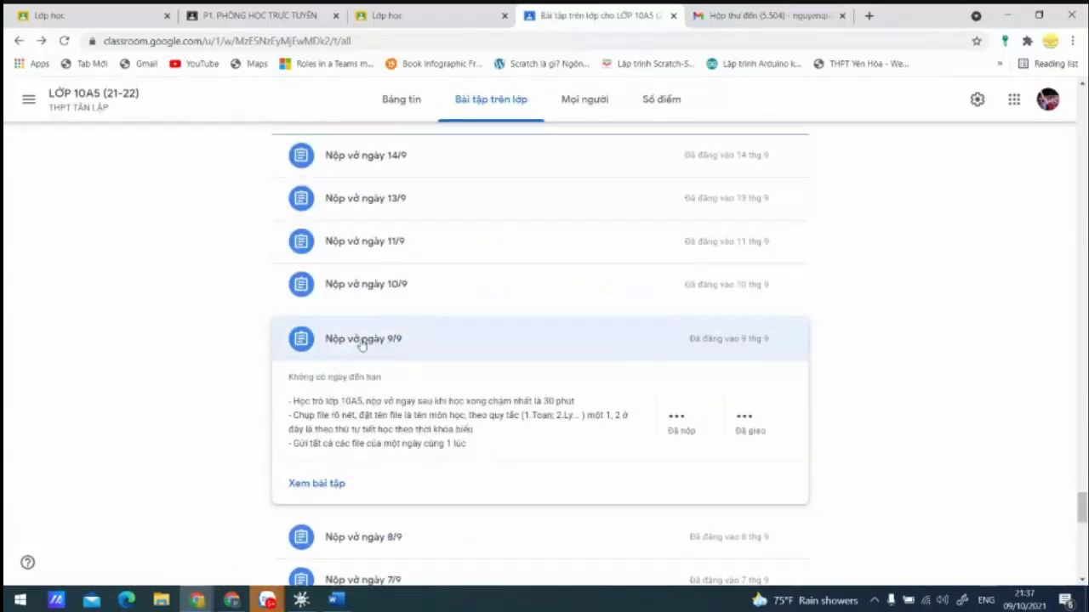
scroll(383, 306, up, 3)
scroll(384, 460, down, 4)
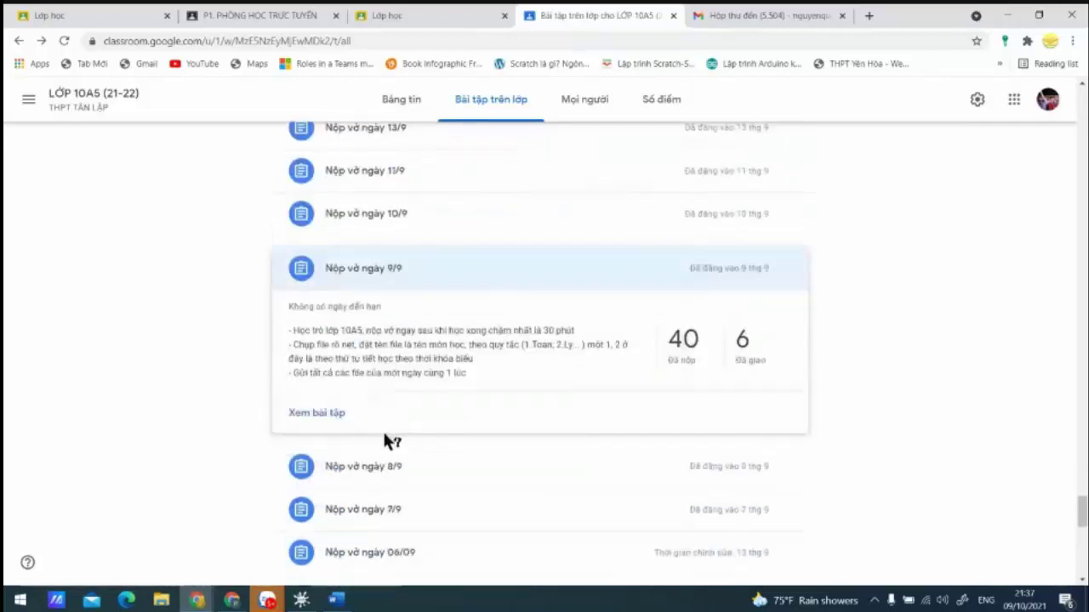
scroll(385, 440, up, 8)
- Open student number 26's submission for "Chuẩn bị bài mới ngày 26/09/2021" and examine the attached image up close
click(405, 406)
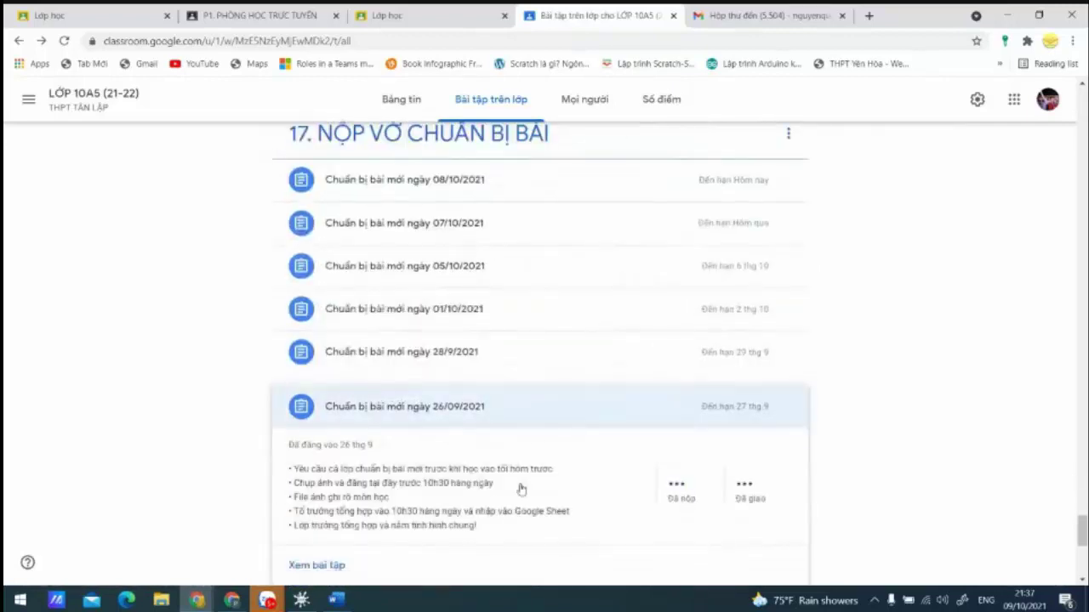
click(313, 565)
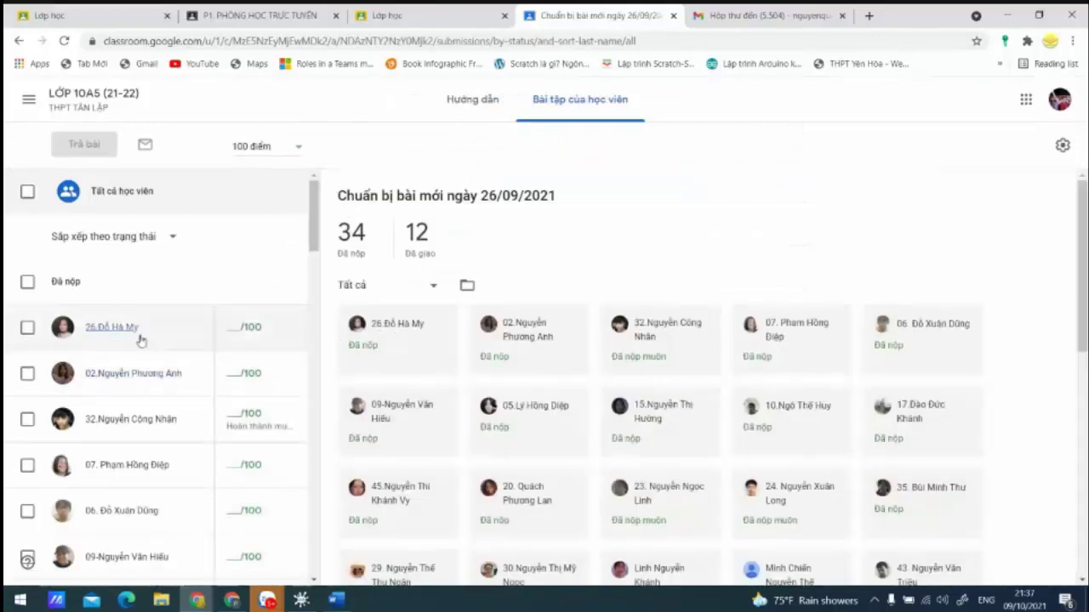
click(127, 330)
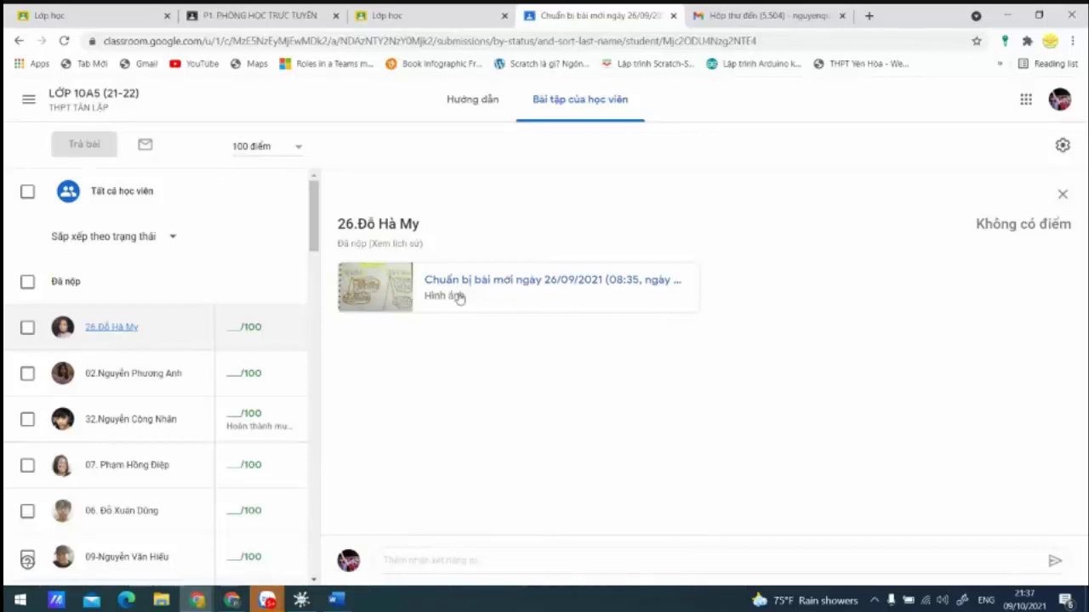
click(408, 297)
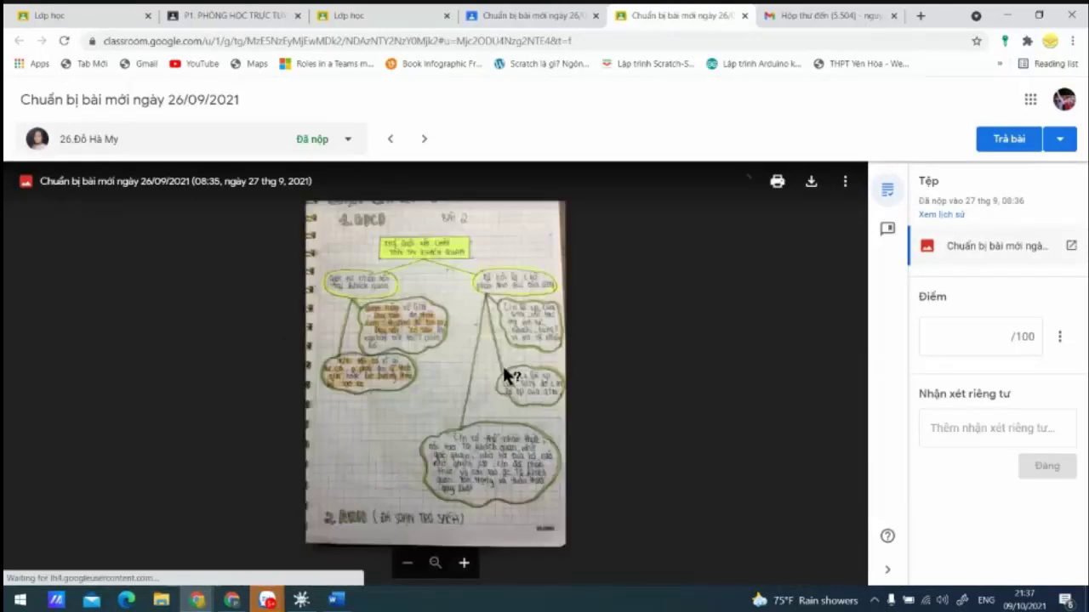
click(523, 418)
click(397, 376)
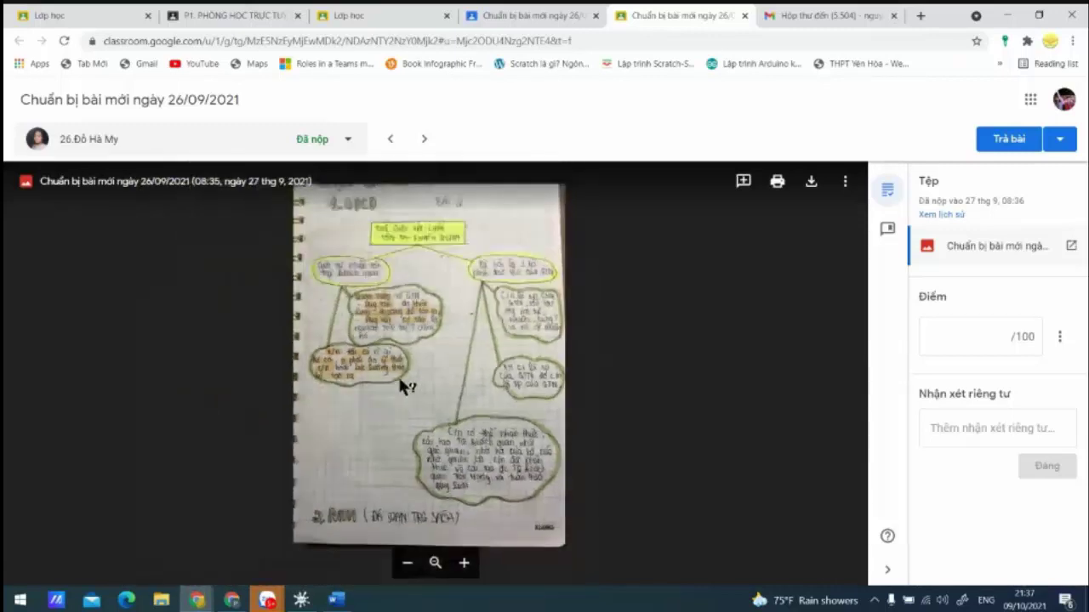
click(329, 234)
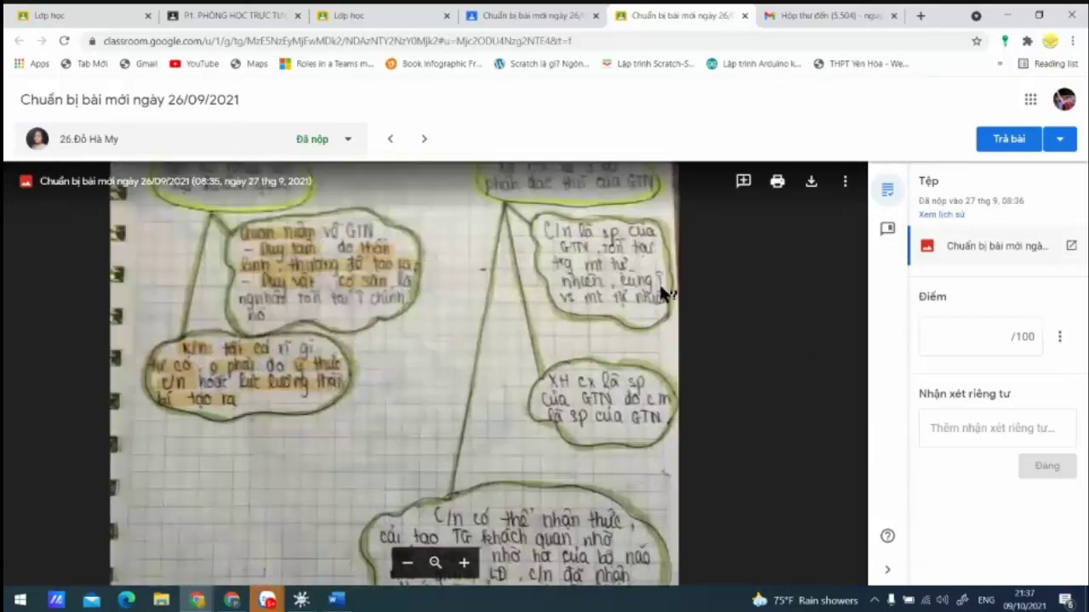
click(742, 180)
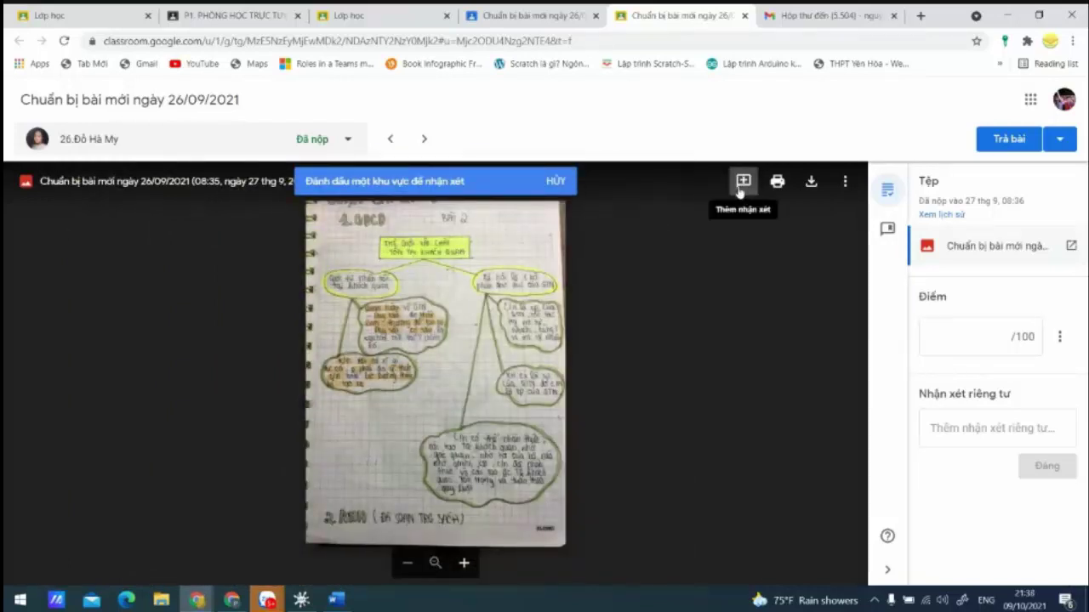
drag(330, 354, 439, 440)
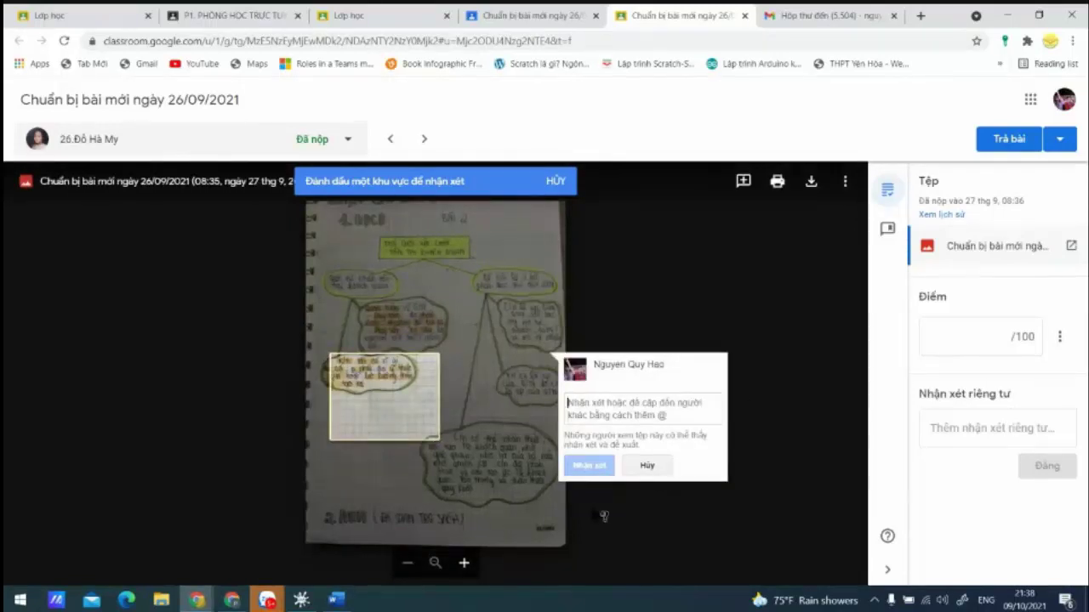
click(646, 465)
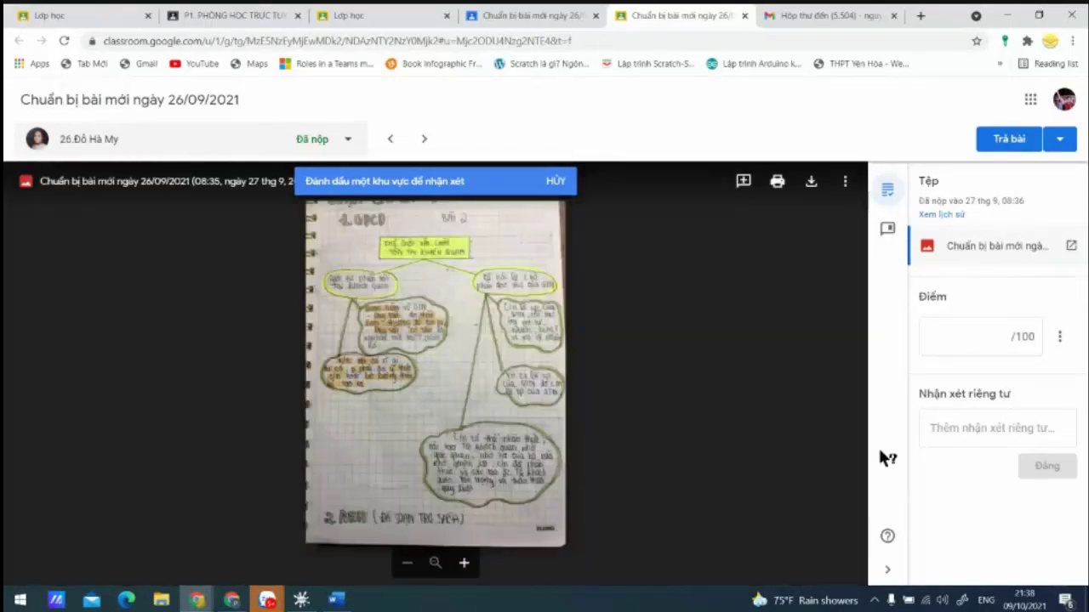
- Grade student number 26's submission 90 out of 100
click(978, 428)
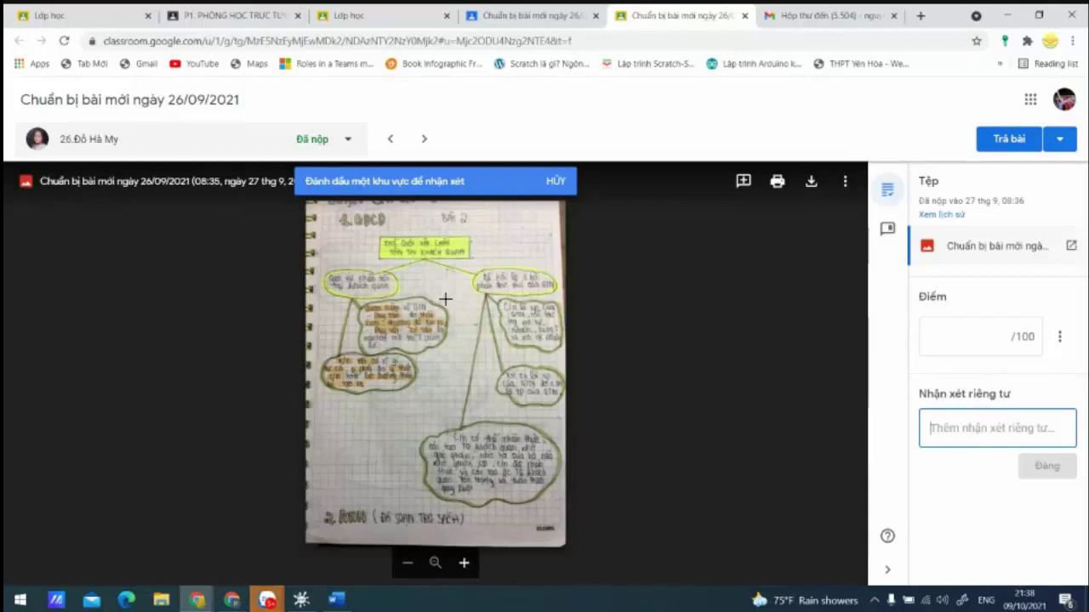
click(957, 330)
text(90)
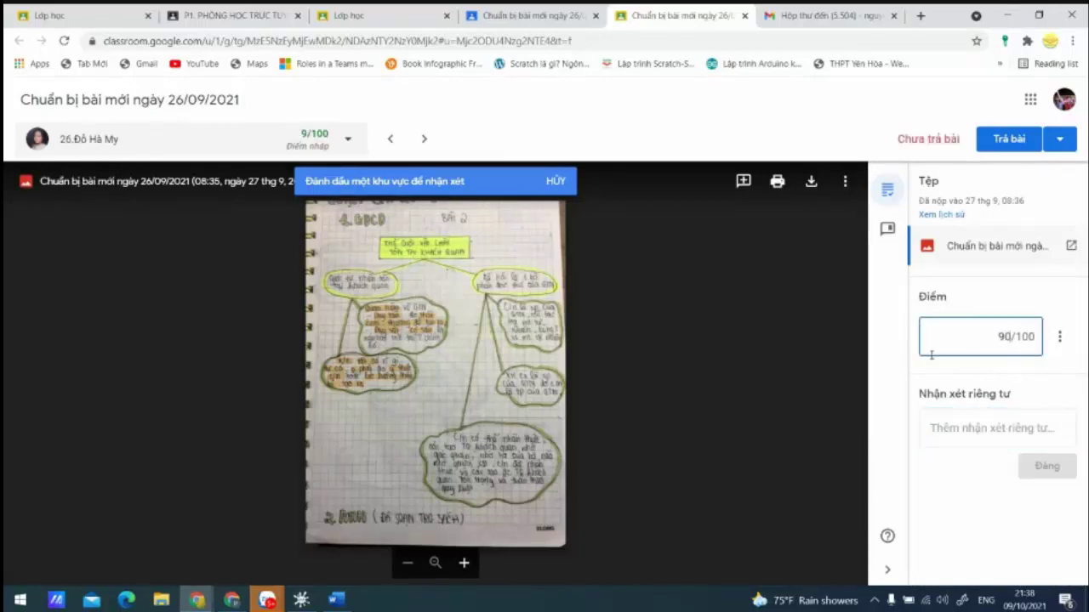
- Begin writing a private comment on student number 26's submission, starting with "Nh"
click(971, 428)
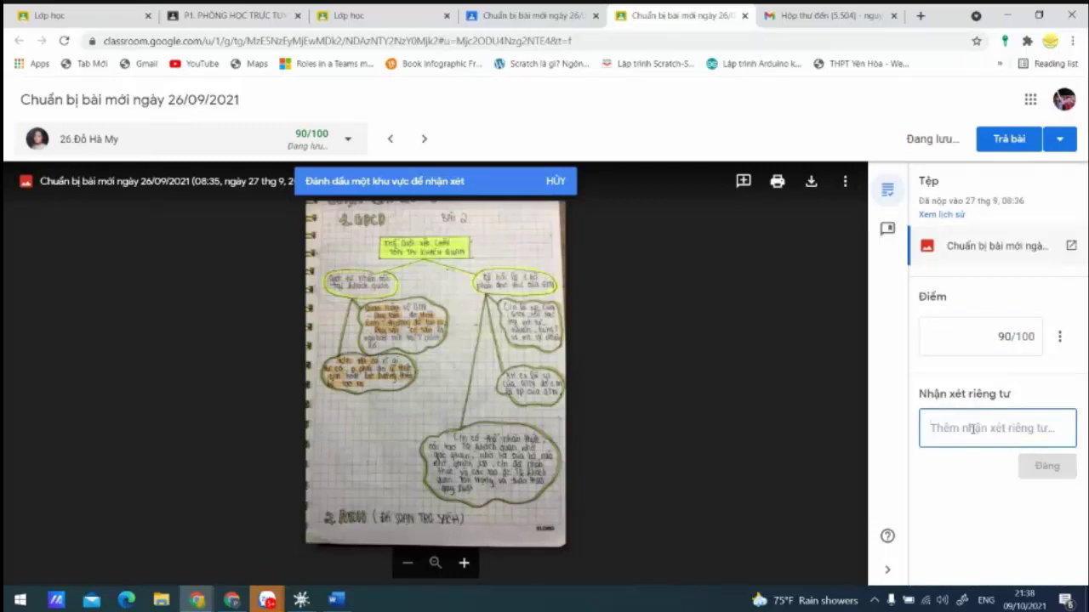
text(Nhi)
key(BackSpace)
key(BackSpace)
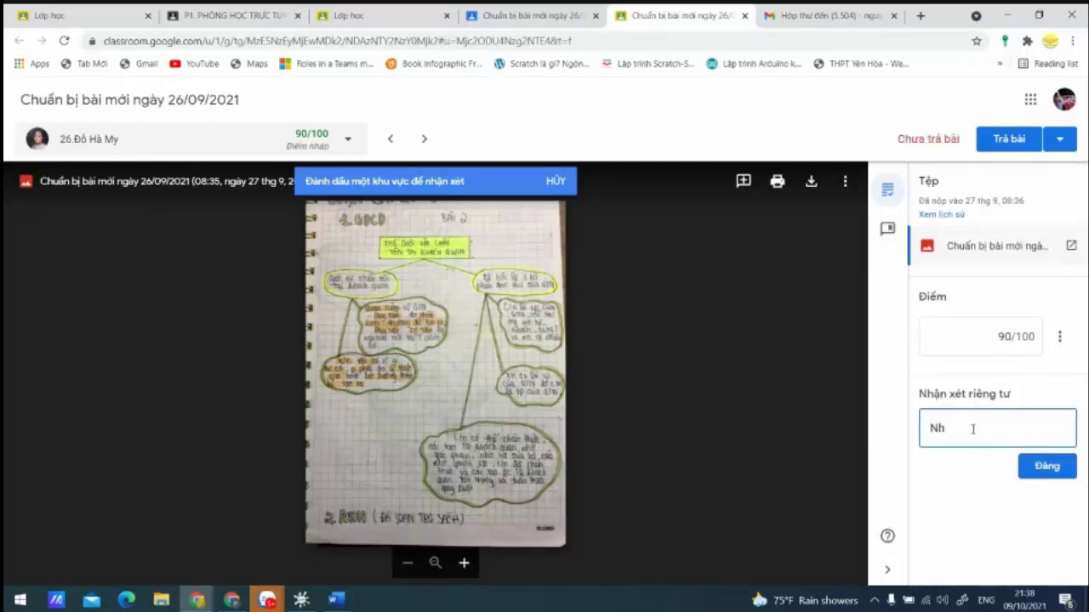